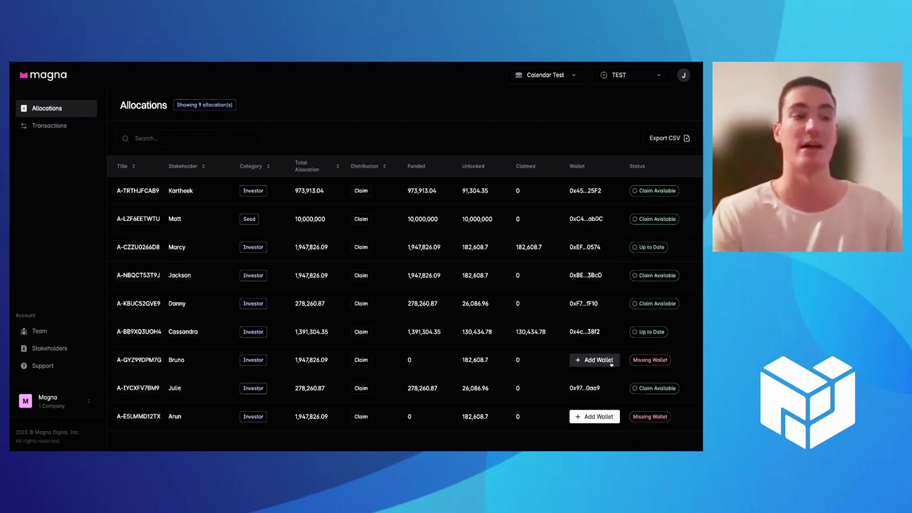
Step: Check the saved wallet choices for the first allocation with a missing wallet and close them without choosing one
{"action": "left_click", "coordinate": [610, 362]}
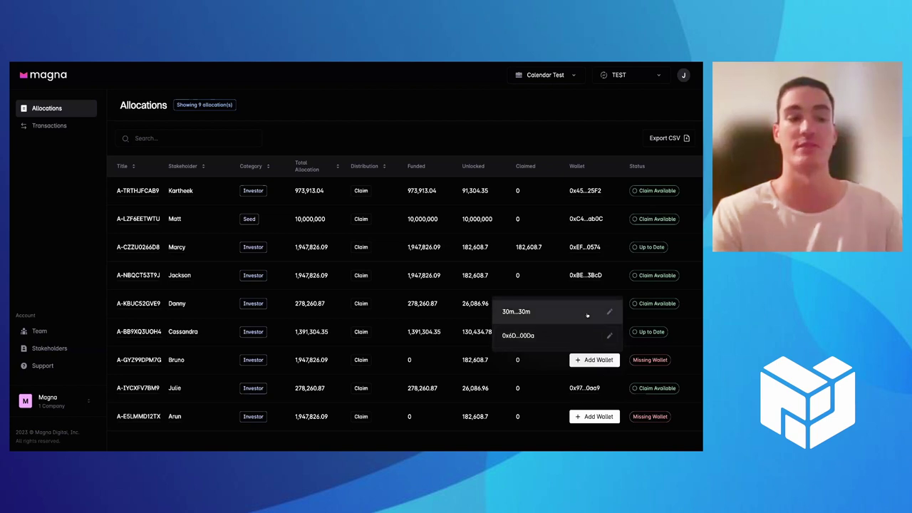
{"action": "left_click", "coordinate": [607, 142]}
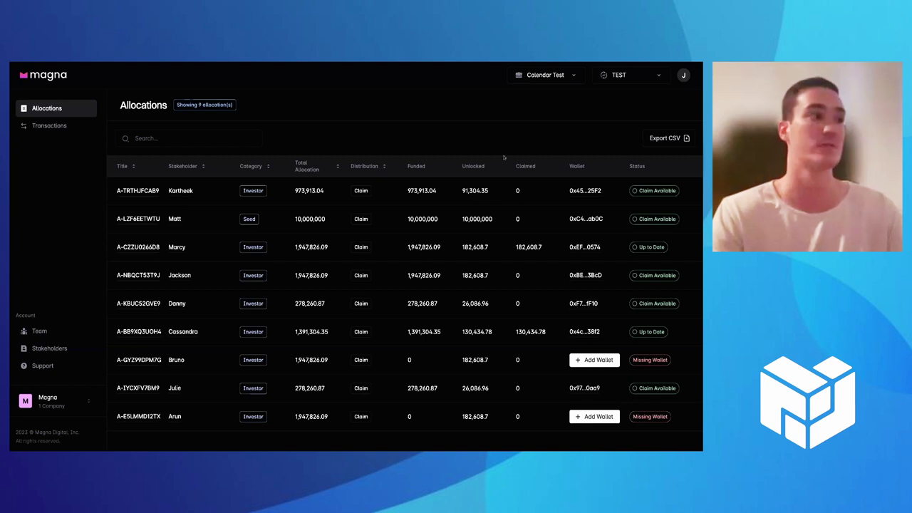
Step: Open the first listed stakeholder's overview and inspect the unlocked and claimed amounts along the token timeline
{"action": "left_click", "coordinate": [181, 191]}
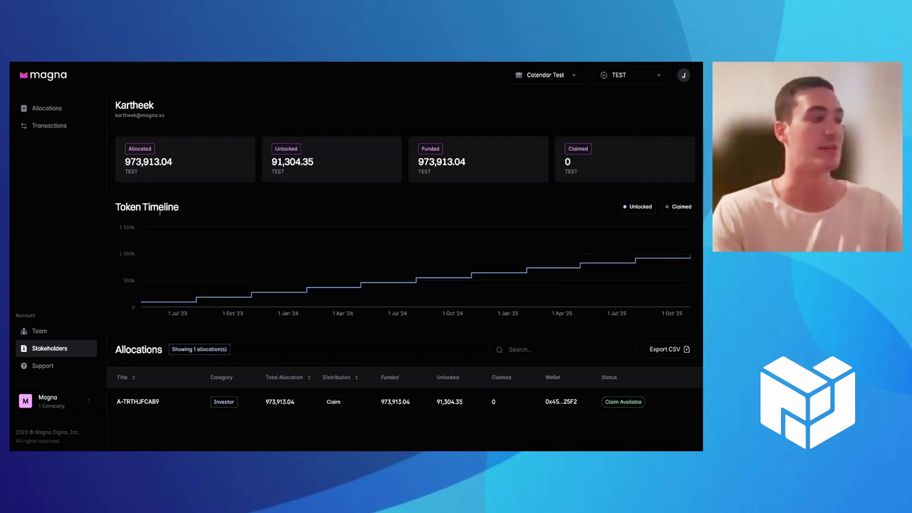
{"action": "mouse_move", "coordinate": [147, 287]}
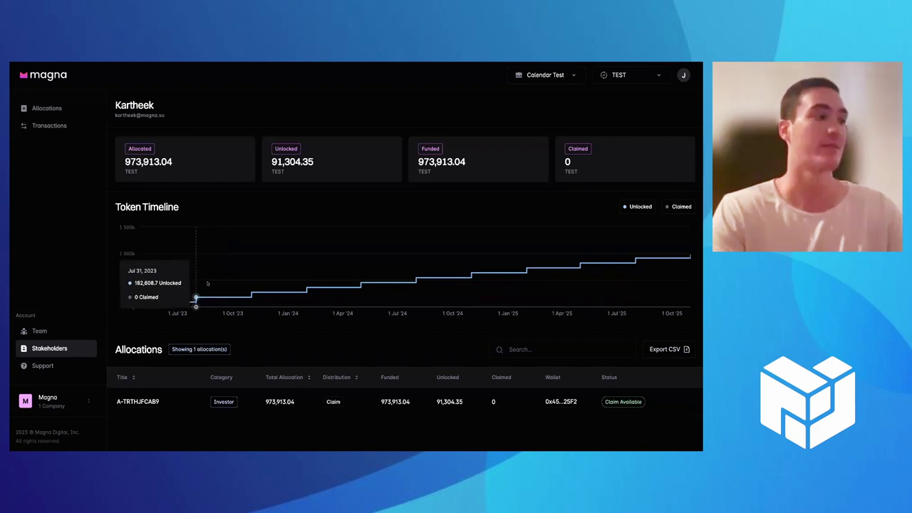
{"action": "mouse_move", "coordinate": [242, 278]}
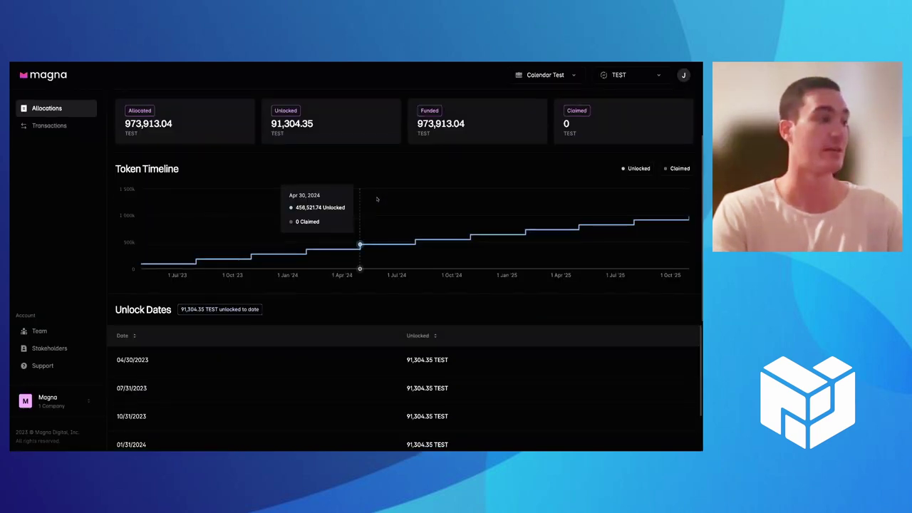
Step: Examine the allocation's unlock dates, unlock terms and documents section, and return to its summary
{"action": "scroll", "coordinate": [377, 198], "scroll_direction": "down", "scroll_amount": 1}
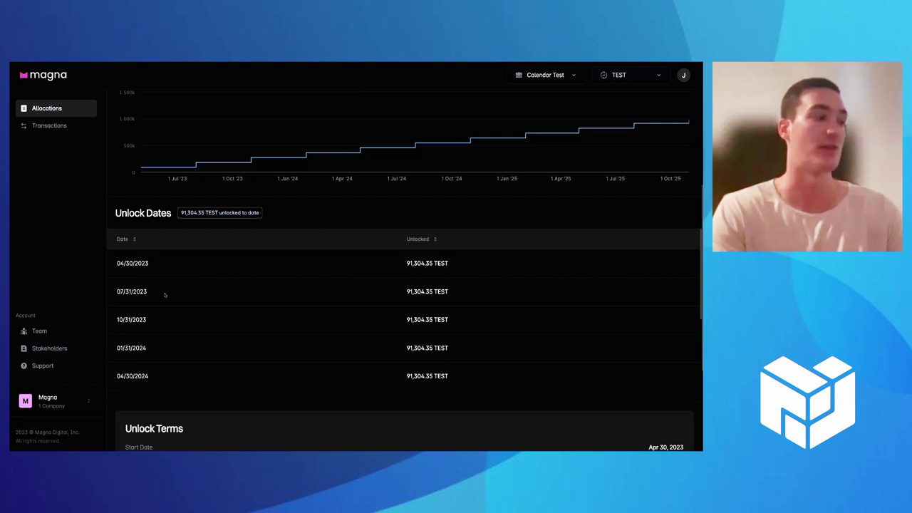
{"action": "scroll", "coordinate": [162, 299], "scroll_direction": "down", "scroll_amount": 1}
{"action": "scroll", "coordinate": [432, 311], "scroll_direction": "down", "scroll_amount": 5}
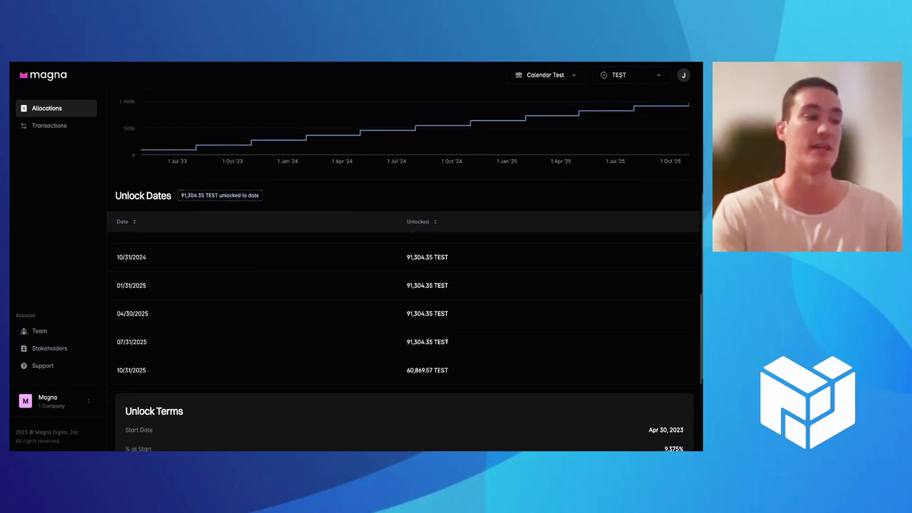
{"action": "scroll", "coordinate": [192, 326], "scroll_direction": "down", "scroll_amount": 3}
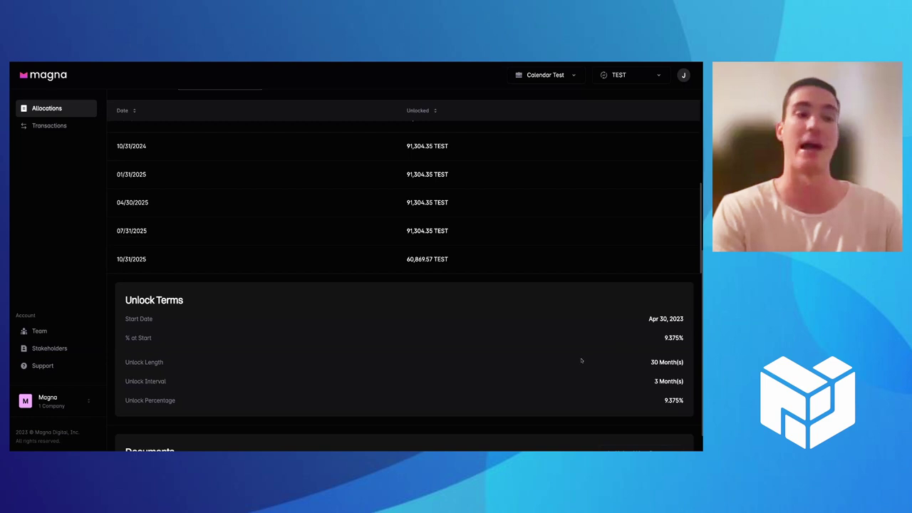
{"action": "scroll", "coordinate": [369, 328], "scroll_direction": "down", "scroll_amount": 1}
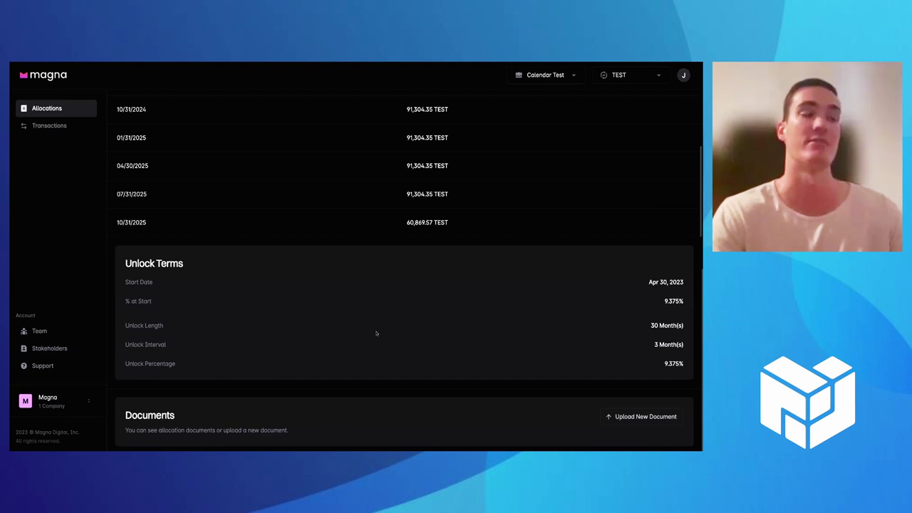
{"action": "scroll", "coordinate": [378, 289], "scroll_direction": "up", "scroll_amount": 1}
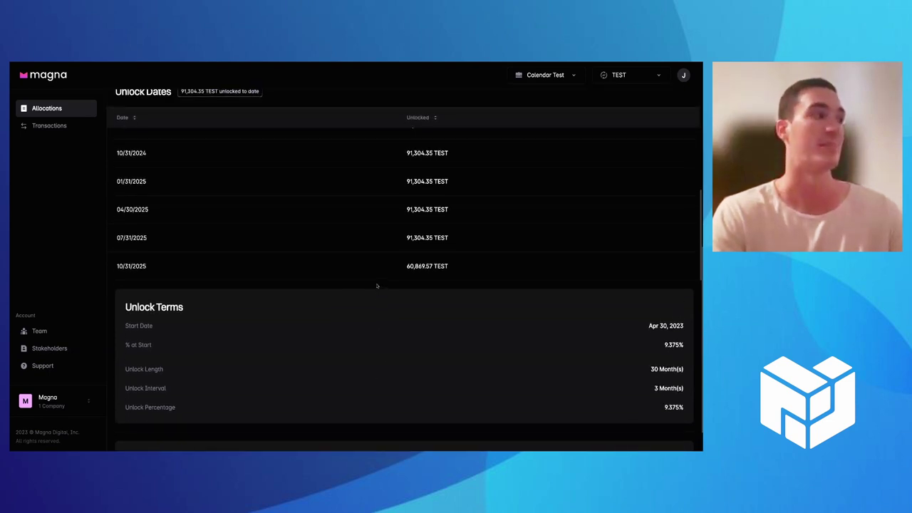
{"action": "scroll", "coordinate": [377, 286], "scroll_direction": "up", "scroll_amount": 5}
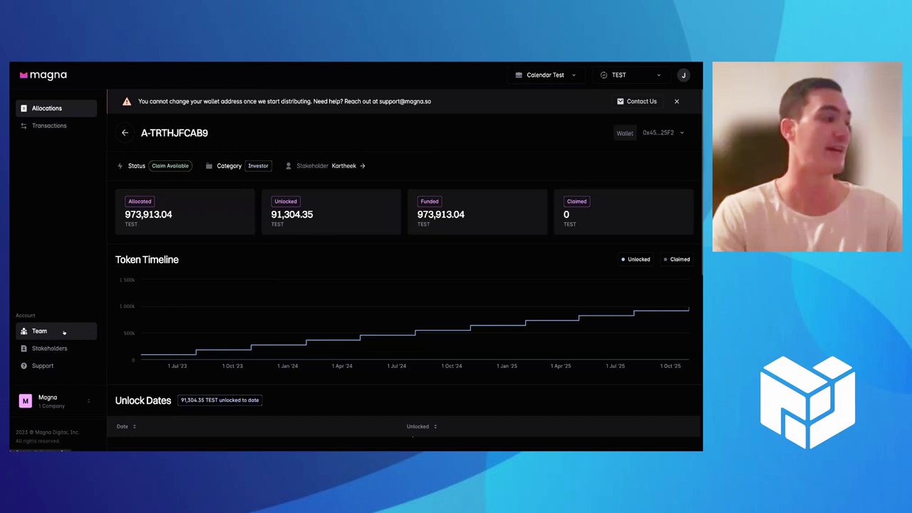
Step: View the team's users and the token transactions, and go back to the allocations list
{"action": "left_click", "coordinate": [63, 333]}
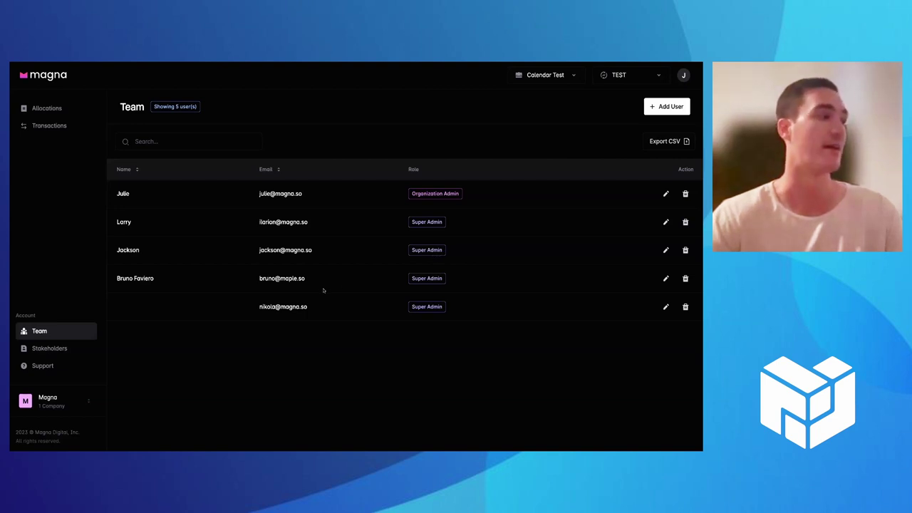
{"action": "left_click", "coordinate": [49, 125]}
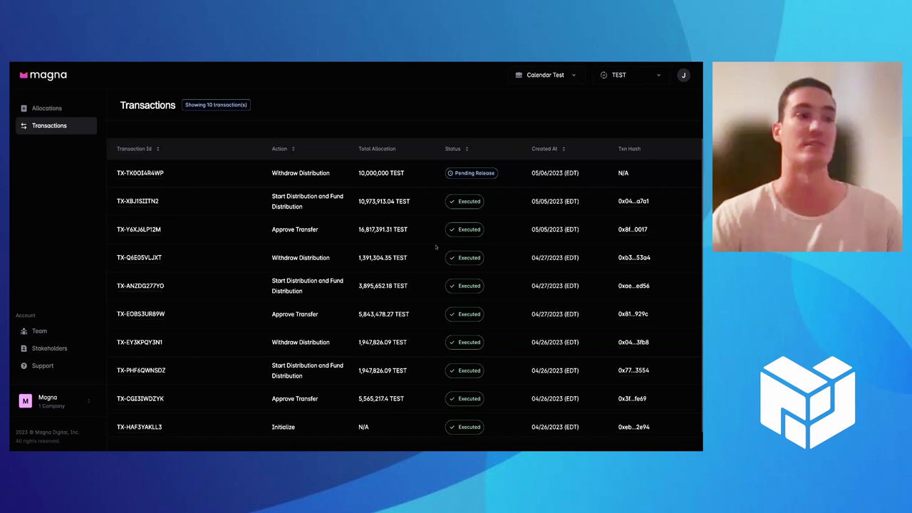
{"action": "left_click", "coordinate": [46, 107]}
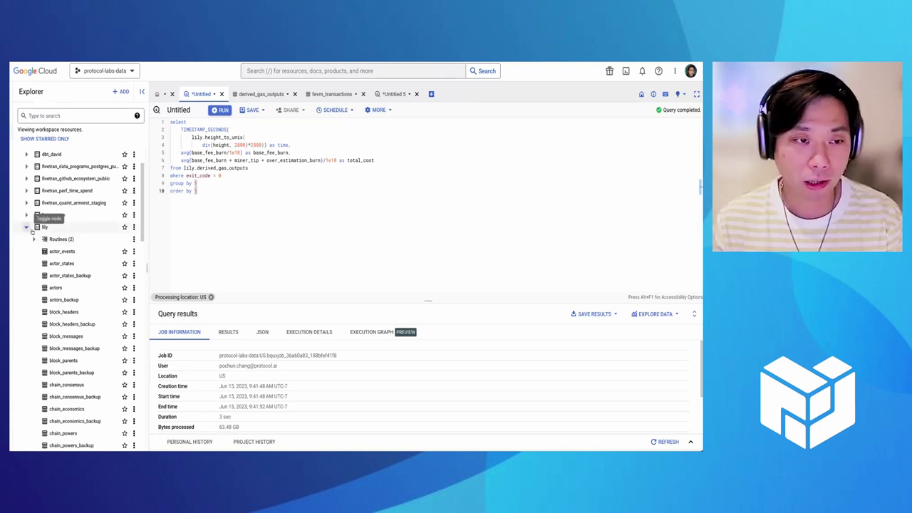
Step: Collapse and re-expand the lily dataset in BigQuery and look through its tables
{"action": "left_click", "coordinate": [26, 229]}
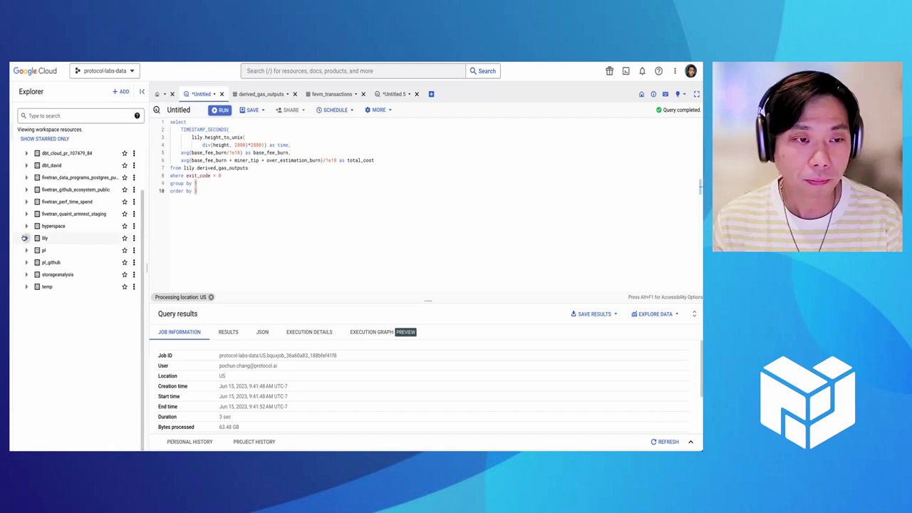
{"action": "left_click", "coordinate": [27, 238]}
{"action": "scroll", "coordinate": [65, 262], "scroll_direction": "down", "scroll_amount": 3}
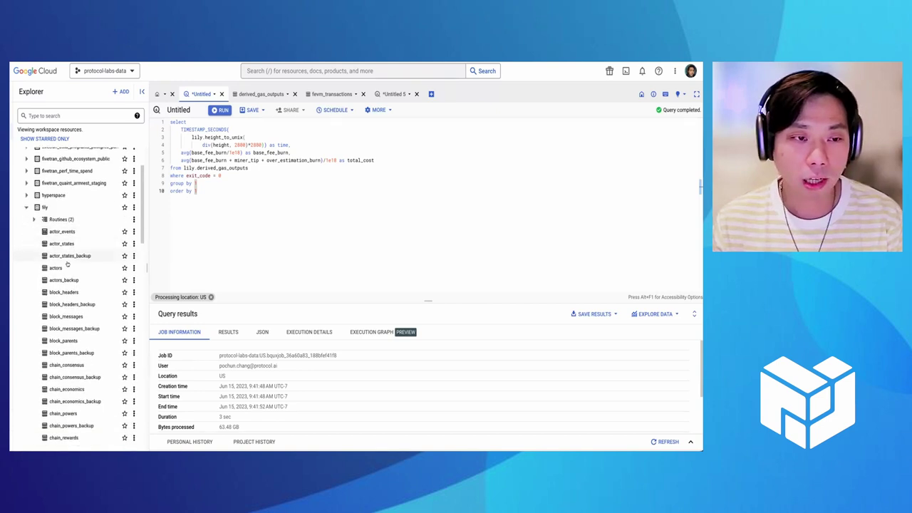
{"action": "scroll", "coordinate": [67, 265], "scroll_direction": "down", "scroll_amount": 1}
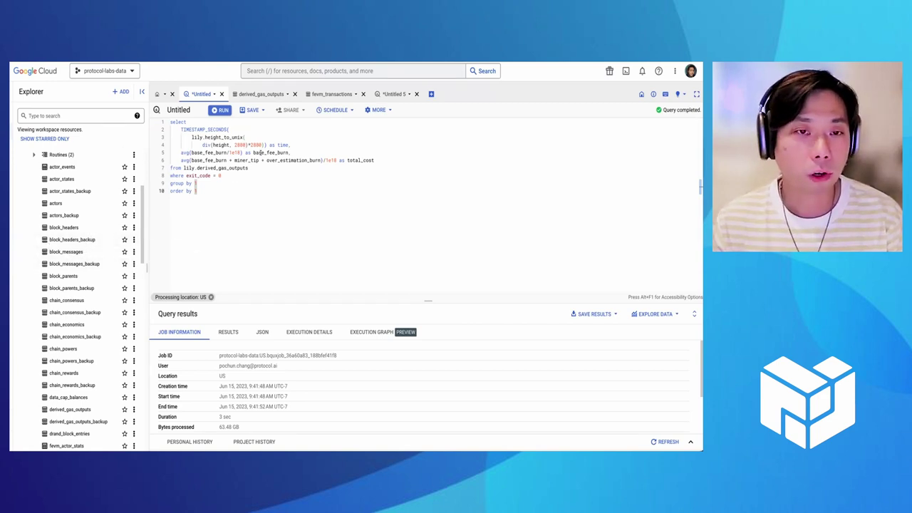
{"action": "mouse_move", "coordinate": [83, 338]}
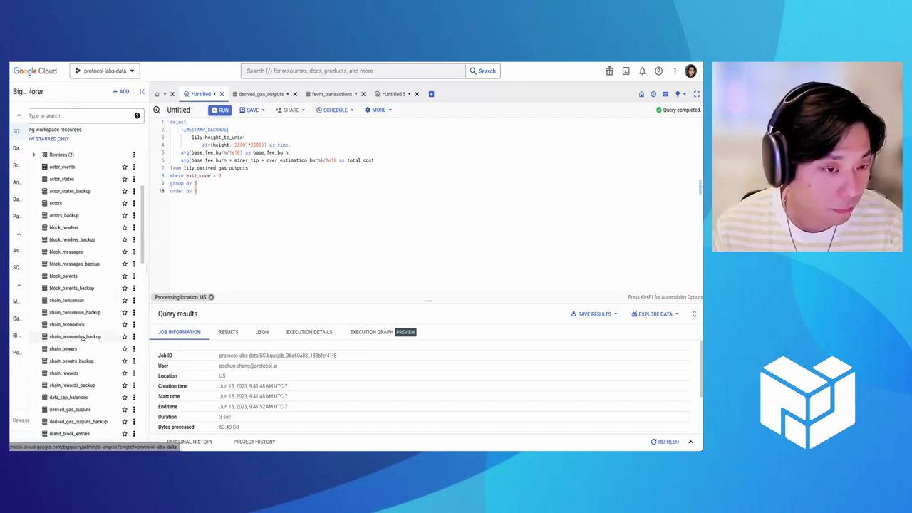
{"action": "scroll", "coordinate": [72, 353], "scroll_direction": "down", "scroll_amount": 3}
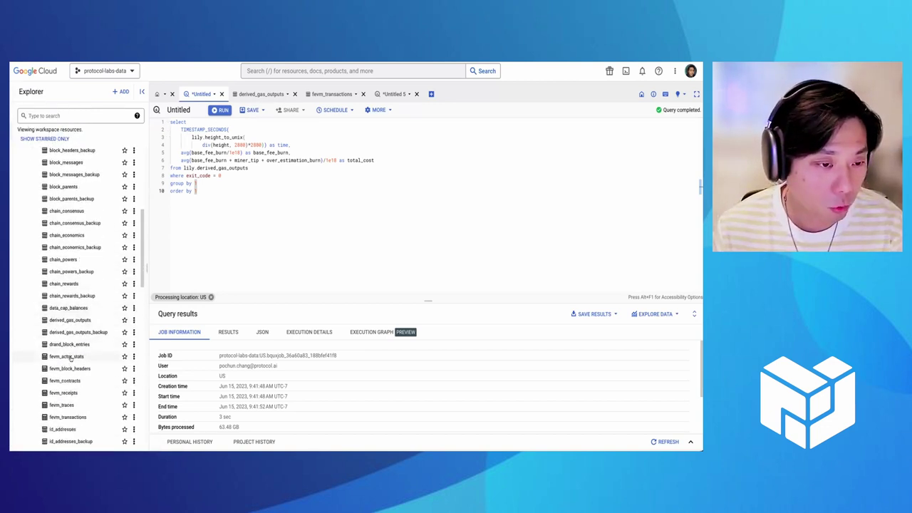
Step: Open the derived_gas_outputs table and review all the fields of its schema
{"action": "left_click", "coordinate": [71, 321]}
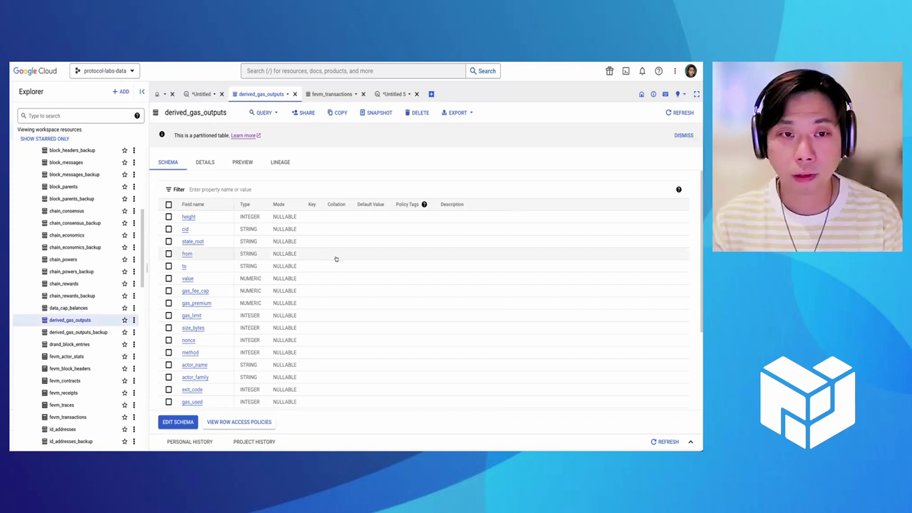
{"action": "scroll", "coordinate": [336, 259], "scroll_direction": "down", "scroll_amount": 2}
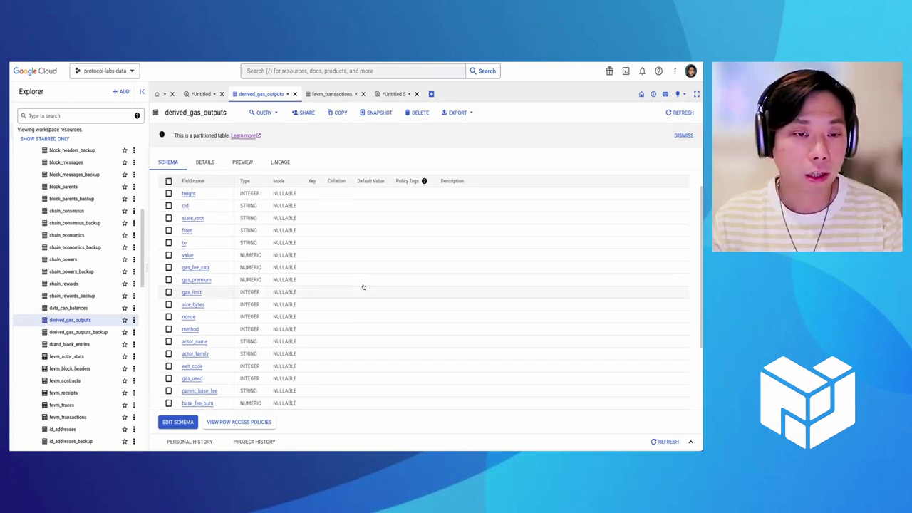
{"action": "scroll", "coordinate": [363, 286], "scroll_direction": "down", "scroll_amount": 6}
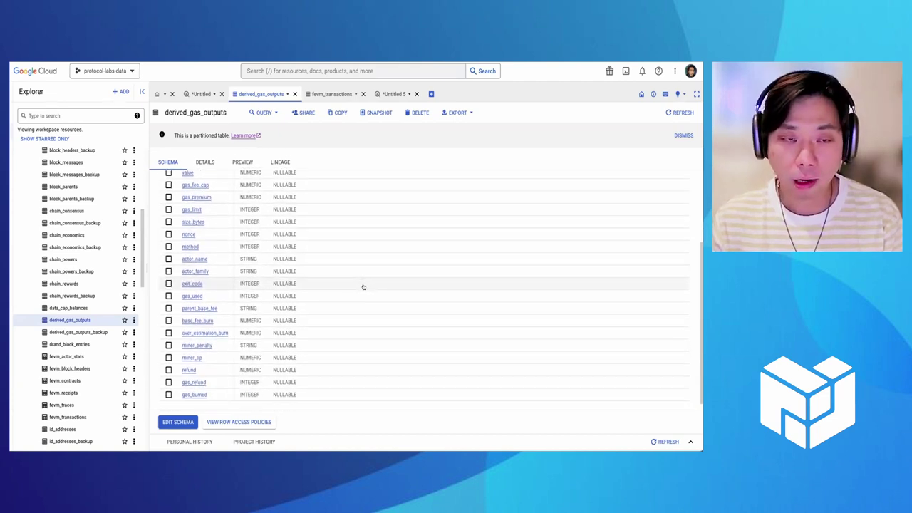
{"action": "scroll", "coordinate": [351, 298], "scroll_direction": "down", "scroll_amount": 1}
{"action": "scroll", "coordinate": [351, 298], "scroll_direction": "up", "scroll_amount": 6}
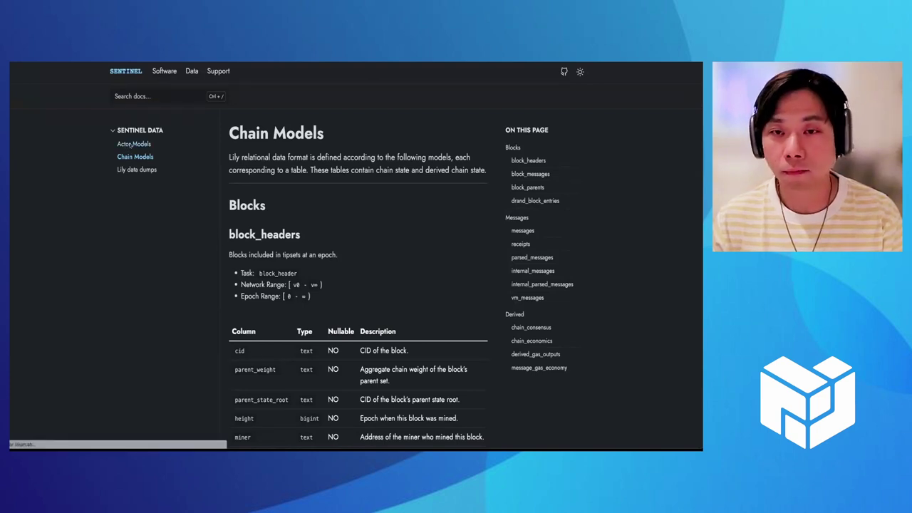
Step: View the Actor Models page in the Sentinel documentation and switch back to BigQuery
{"action": "left_click", "coordinate": [129, 145]}
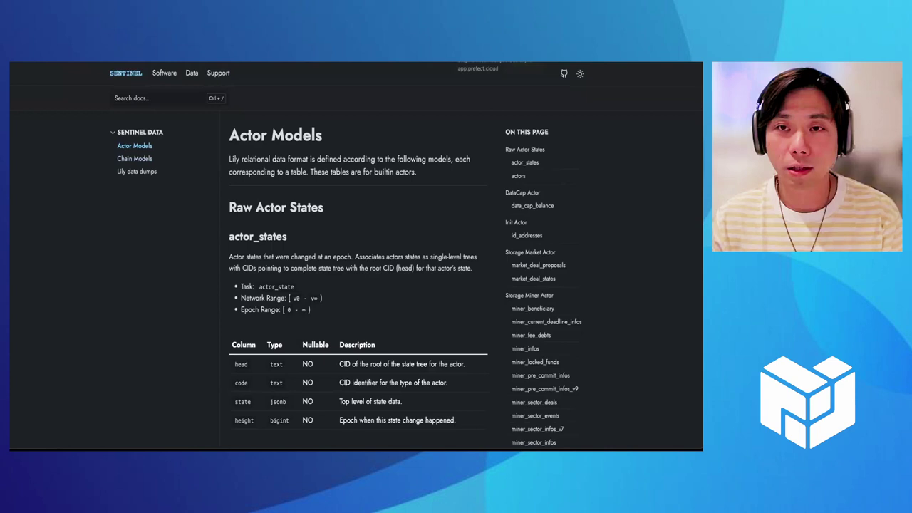
{"action": "key", "text": "alt+Tab"}
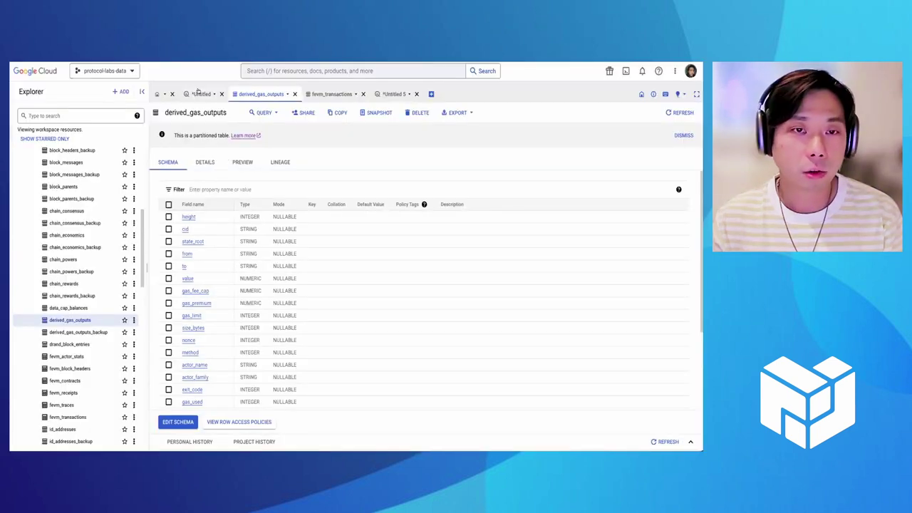
Step: Open the first untitled query and highlight its time conversion, base_fee_burn and total_cost expressions one after another
{"action": "left_click", "coordinate": [199, 94]}
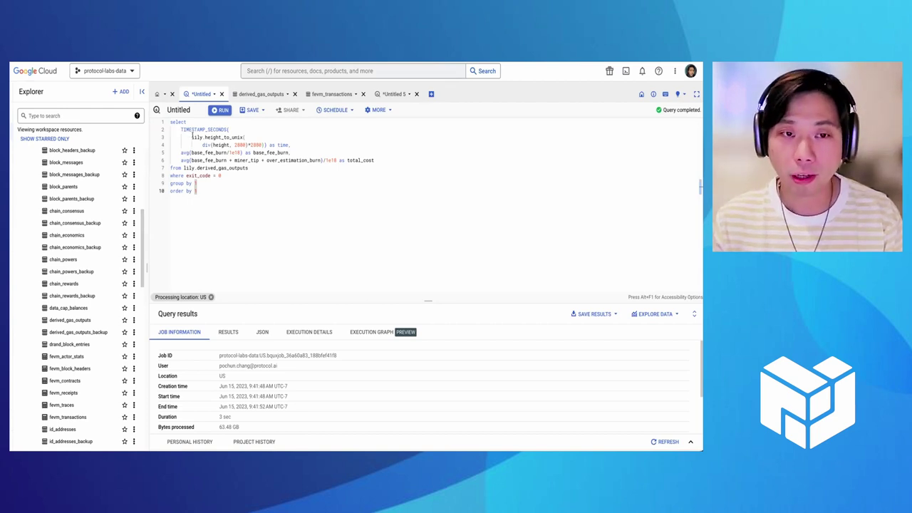
{"action": "left_click_drag", "start_coordinate": [192, 135], "coordinate": [291, 144]}
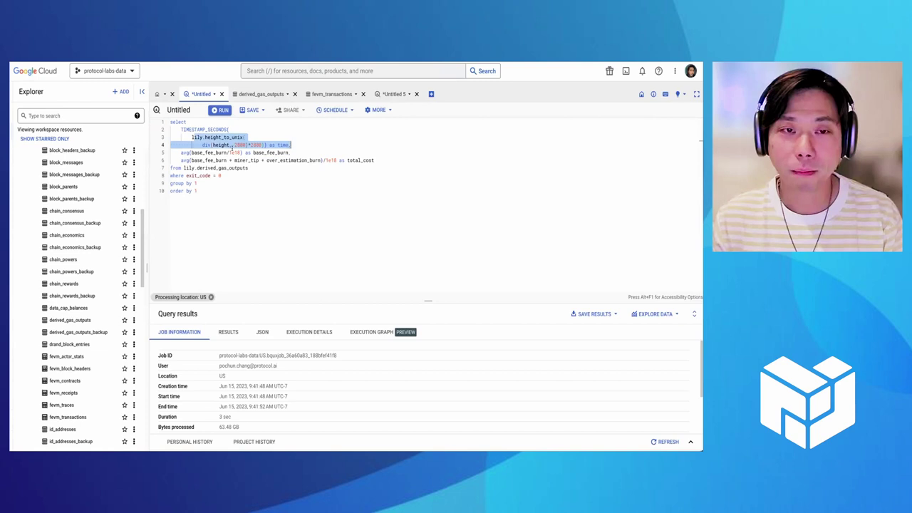
{"action": "left_click", "coordinate": [264, 174]}
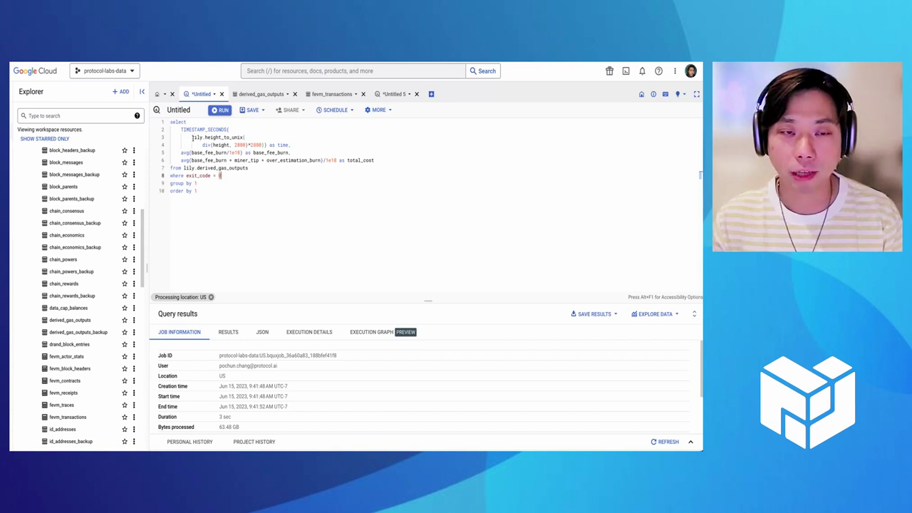
{"action": "left_click_drag", "start_coordinate": [181, 152], "coordinate": [288, 148]}
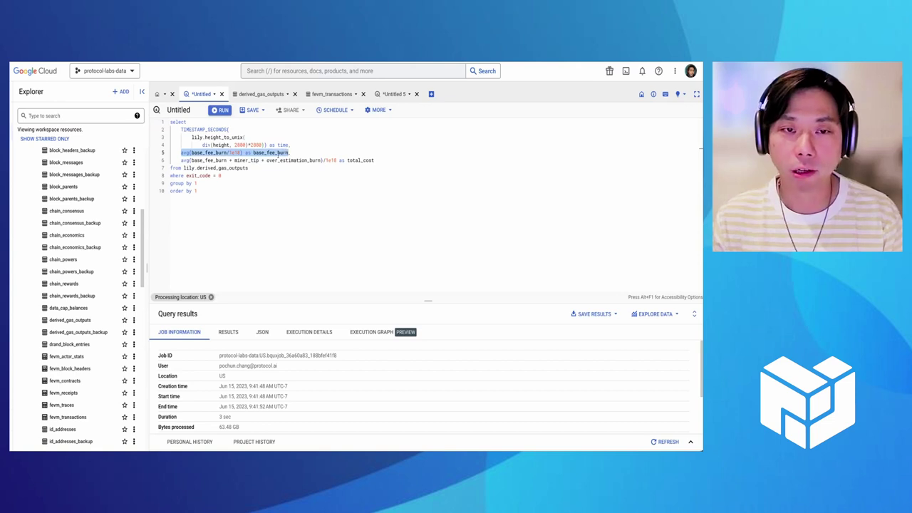
{"action": "left_click", "coordinate": [279, 161]}
{"action": "left_click_drag", "start_coordinate": [180, 160], "coordinate": [380, 161]}
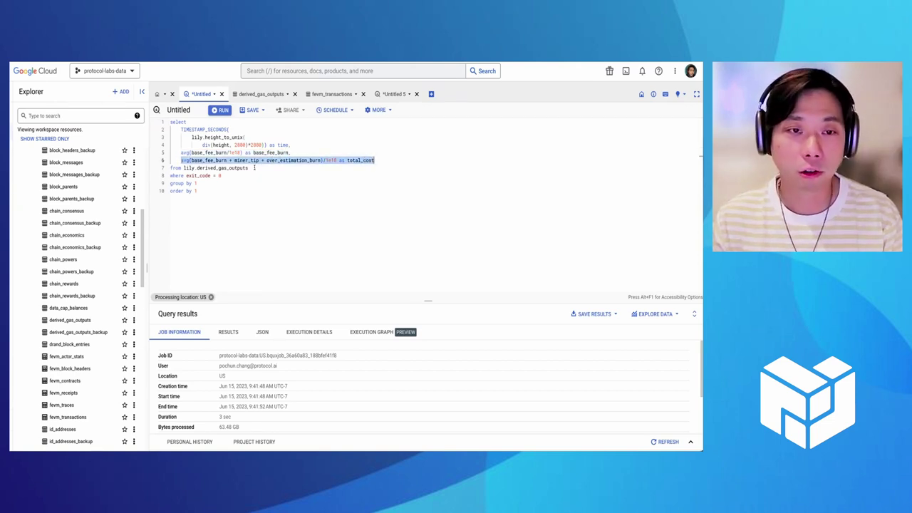
Step: Highlight the query's derived_gas_outputs source, over_estimation_burn term, 1e18 divisor and exit_code = 0 filter in turn
{"action": "left_click_drag", "start_coordinate": [255, 168], "coordinate": [197, 168]}
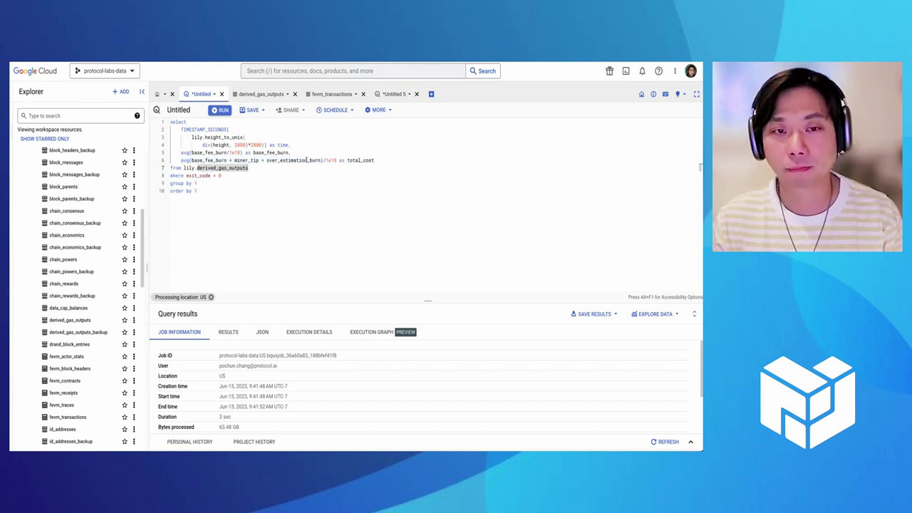
{"action": "double_click", "coordinate": [308, 160]}
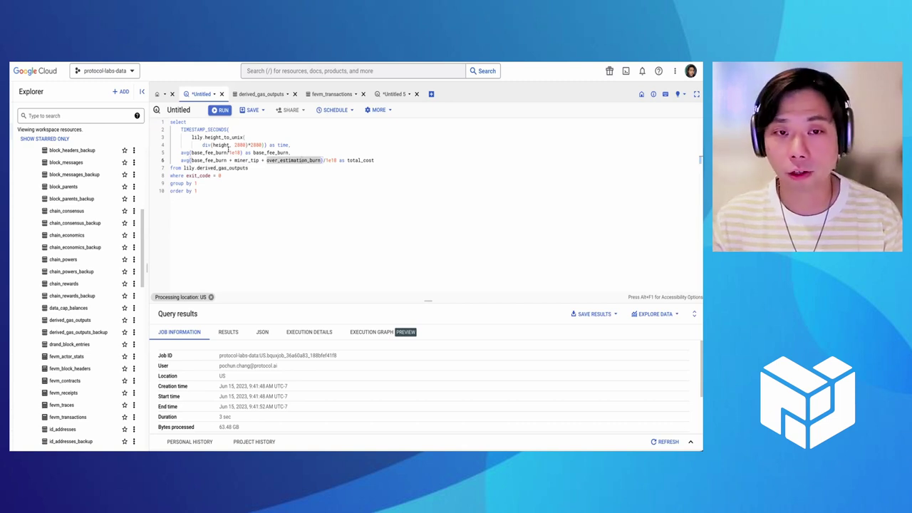
{"action": "double_click", "coordinate": [235, 152]}
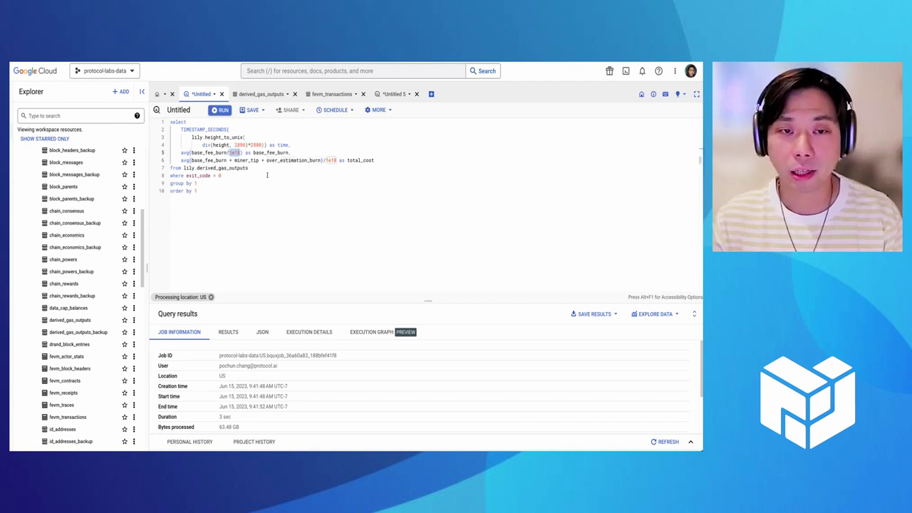
{"action": "double_click", "coordinate": [220, 175]}
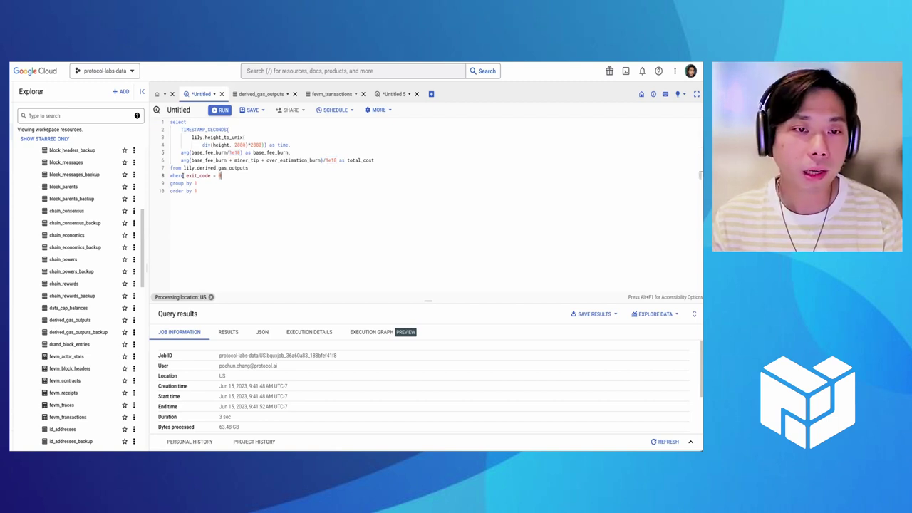
{"action": "left_click_drag", "start_coordinate": [186, 175], "coordinate": [223, 175]}
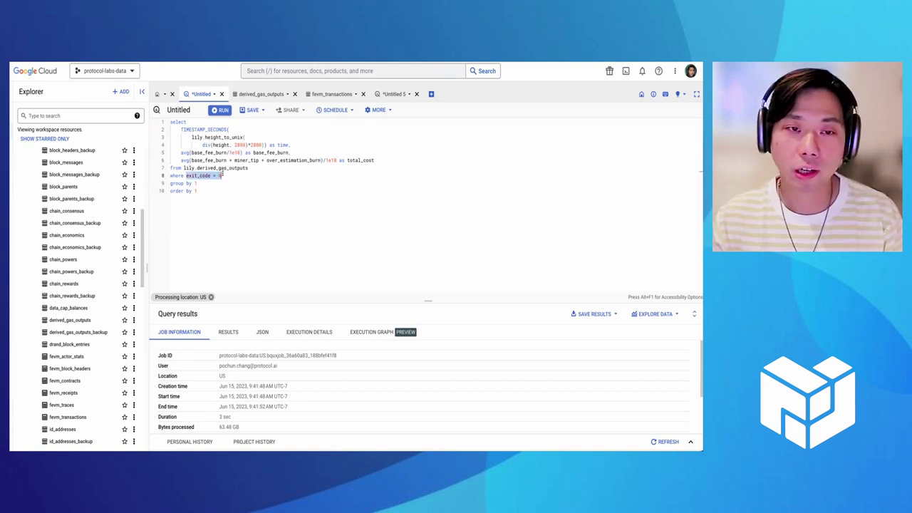
Step: Run the gas cost query and enlarge the query results area
{"action": "left_click", "coordinate": [243, 187]}
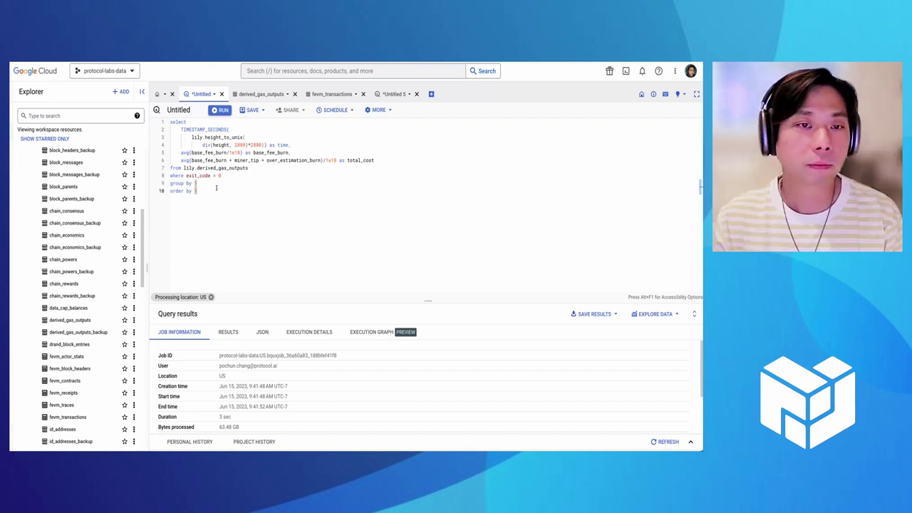
{"action": "left_click", "coordinate": [220, 109]}
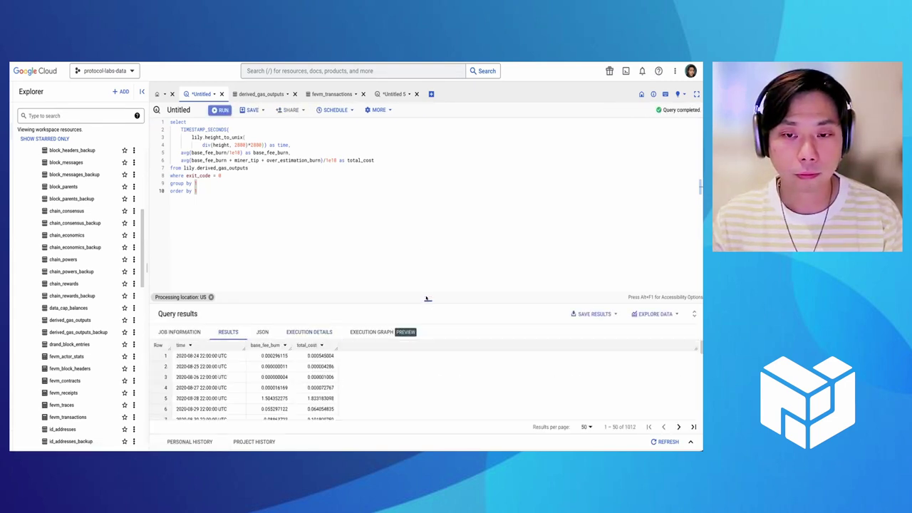
{"action": "left_click_drag", "start_coordinate": [427, 303], "coordinate": [428, 230]}
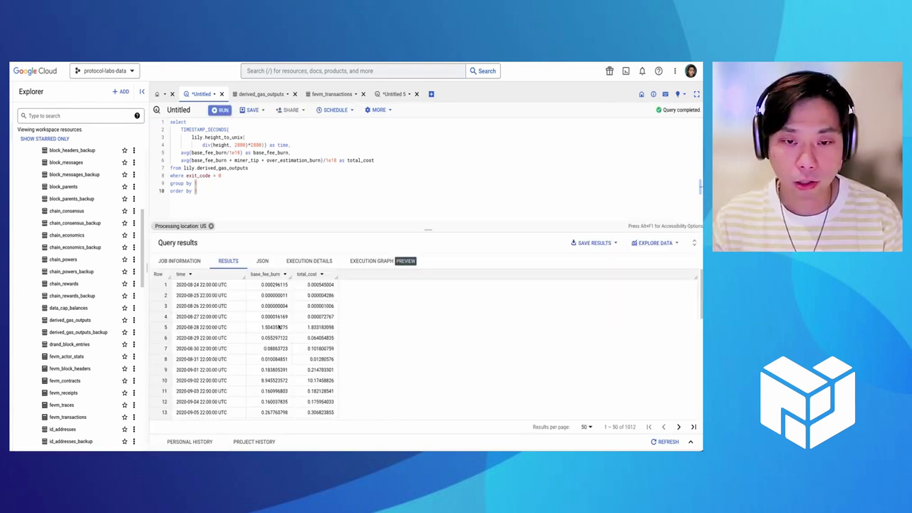
Step: Check the query's job information and examine its execution graph from data source to output, returning to the results table
{"action": "left_click", "coordinate": [178, 261]}
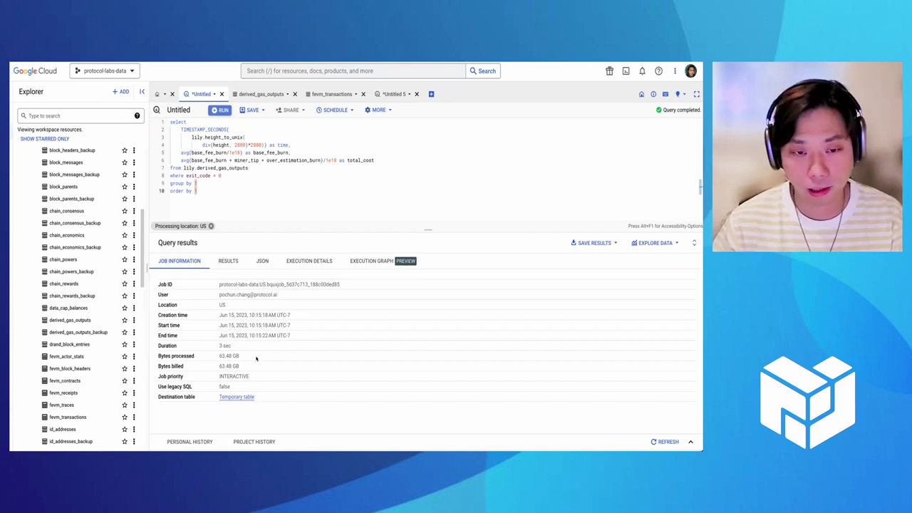
{"action": "left_click", "coordinate": [228, 262]}
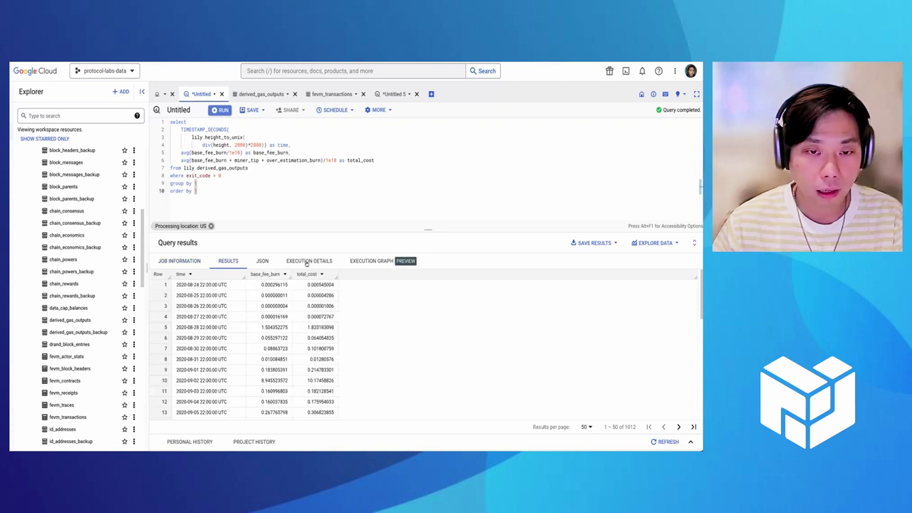
{"action": "left_click", "coordinate": [386, 261]}
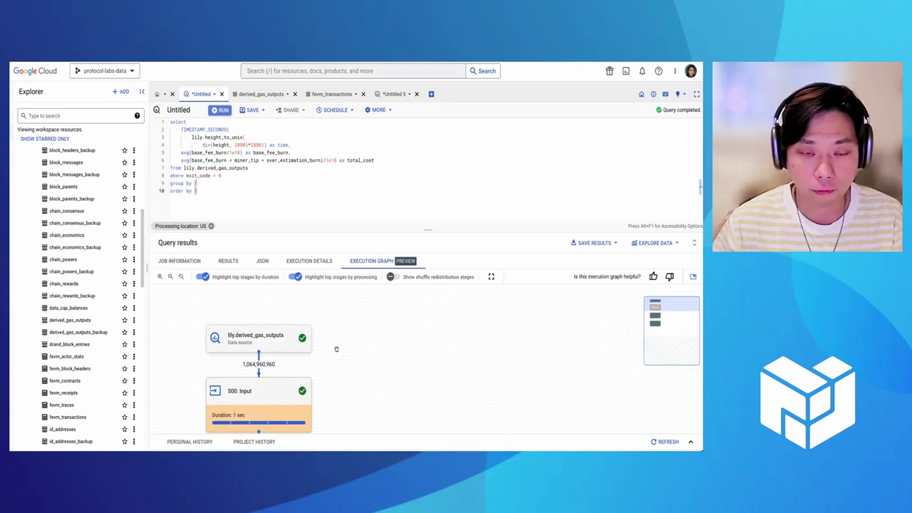
{"action": "scroll", "coordinate": [346, 355], "scroll_direction": "down", "scroll_amount": 1}
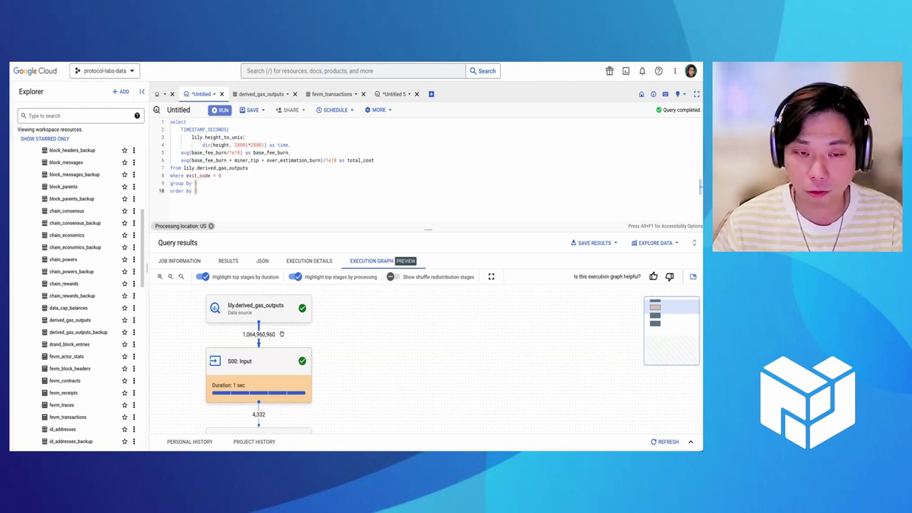
{"action": "scroll", "coordinate": [340, 335], "scroll_direction": "down", "scroll_amount": 2}
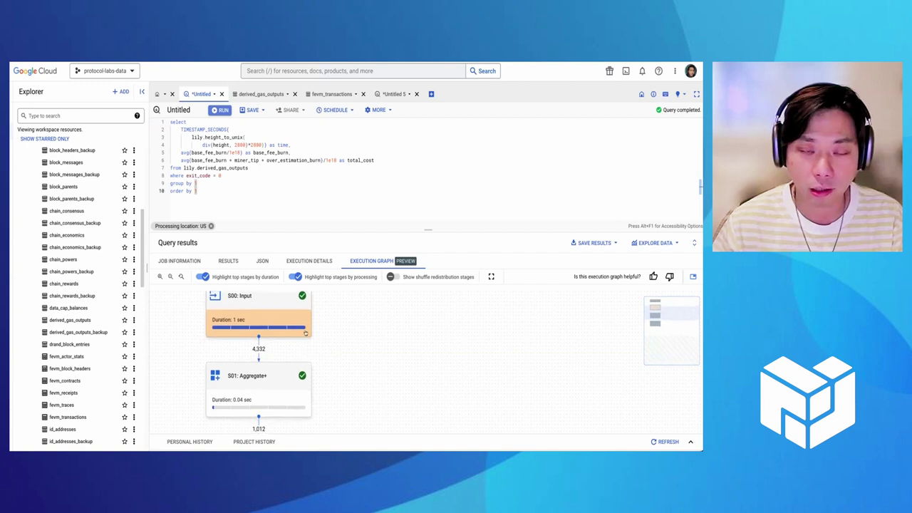
{"action": "scroll", "coordinate": [369, 341], "scroll_direction": "down", "scroll_amount": 2}
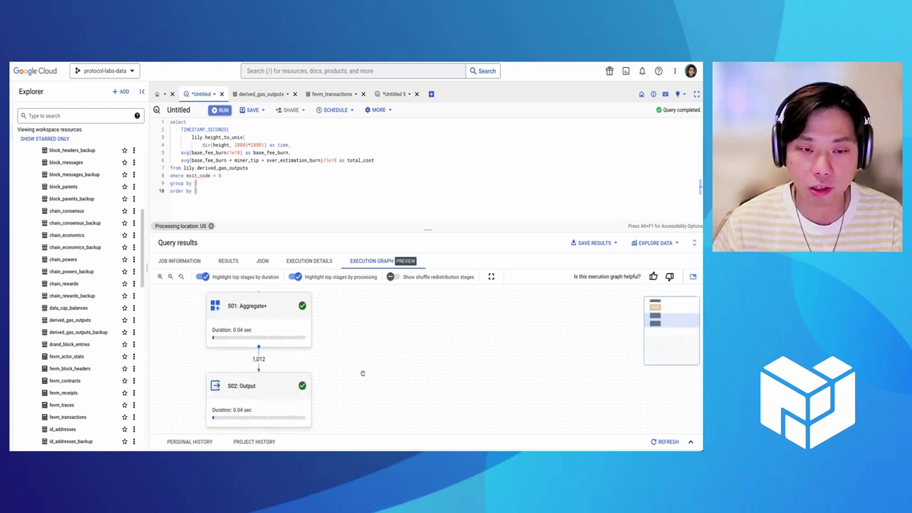
{"action": "scroll", "coordinate": [359, 348], "scroll_direction": "down", "scroll_amount": 2}
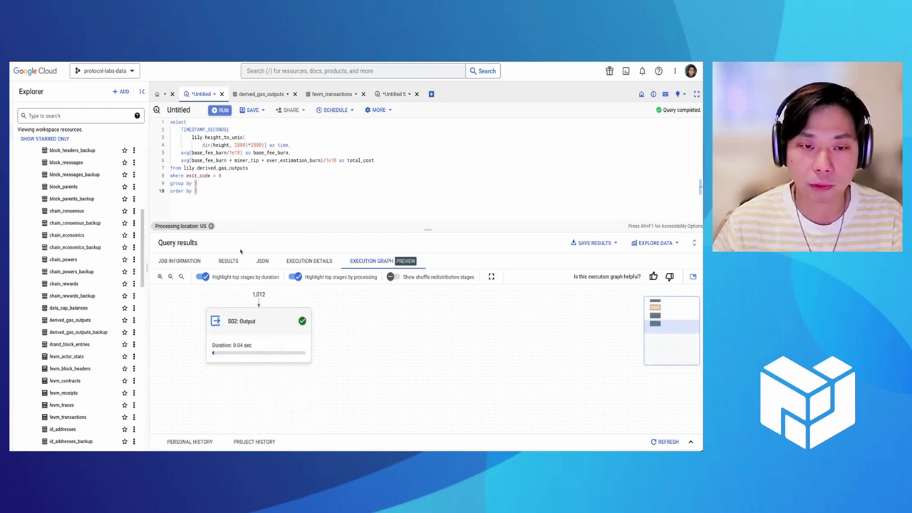
{"action": "left_click", "coordinate": [222, 261]}
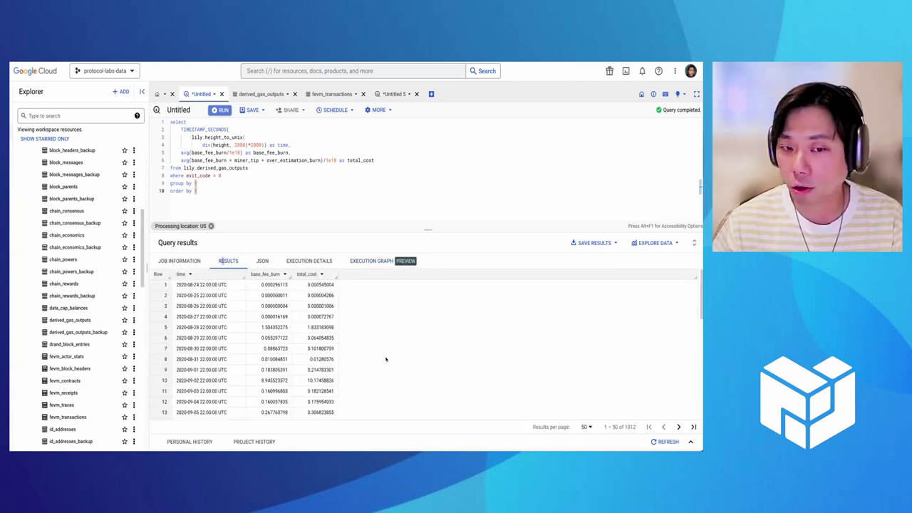
Step: Explore the query results with Sheets and dismiss the data connection dialog
{"action": "left_click", "coordinate": [654, 243]}
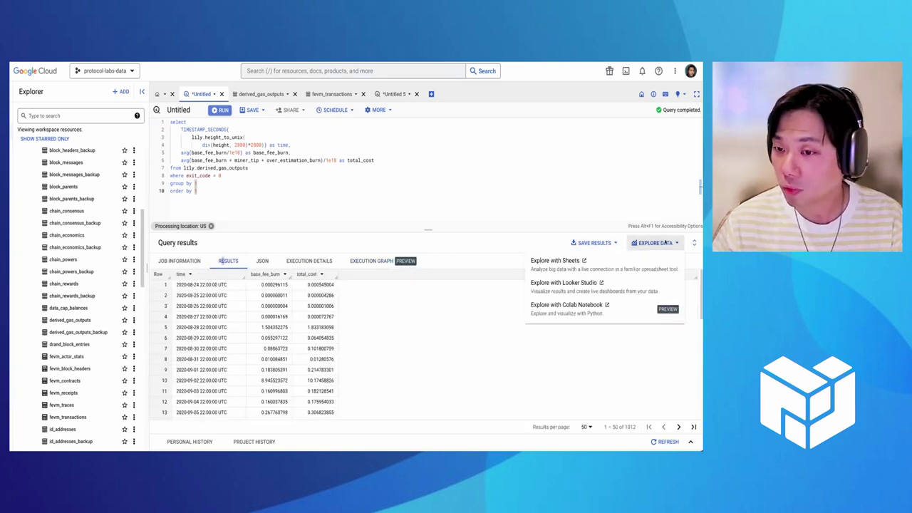
{"action": "left_click", "coordinate": [554, 261]}
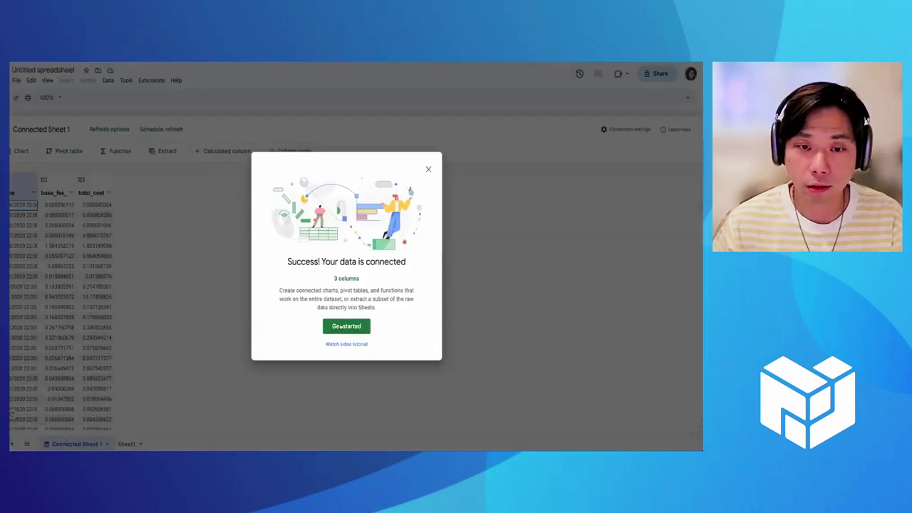
{"action": "left_click", "coordinate": [354, 328]}
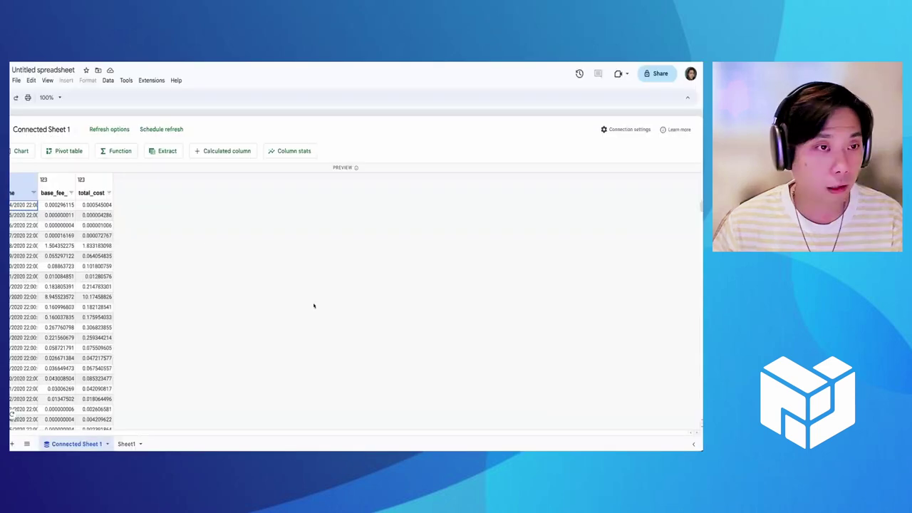
Step: Insert a chart from Connected Sheet 1 and enlarge it to span about columns A to K
{"action": "left_click", "coordinate": [17, 150]}
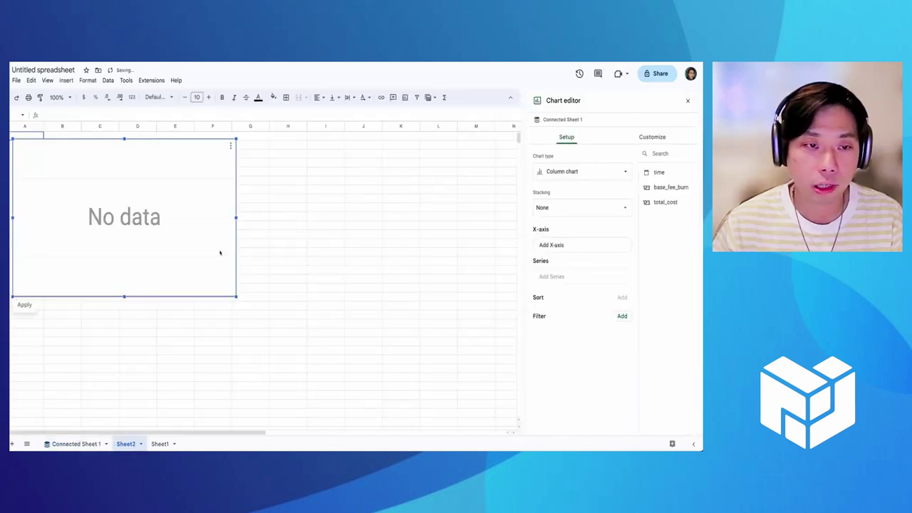
{"action": "left_click_drag", "start_coordinate": [237, 296], "coordinate": [446, 428]}
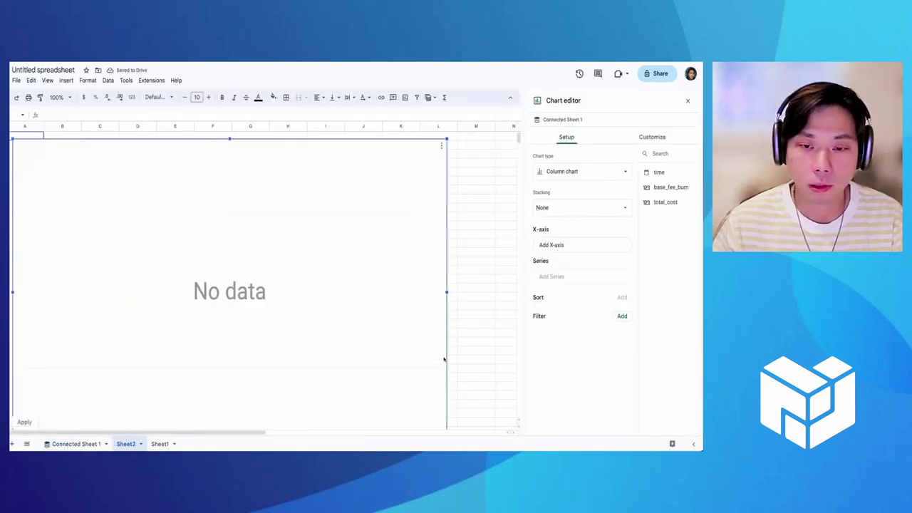
{"action": "left_click_drag", "start_coordinate": [440, 357], "coordinate": [418, 424]}
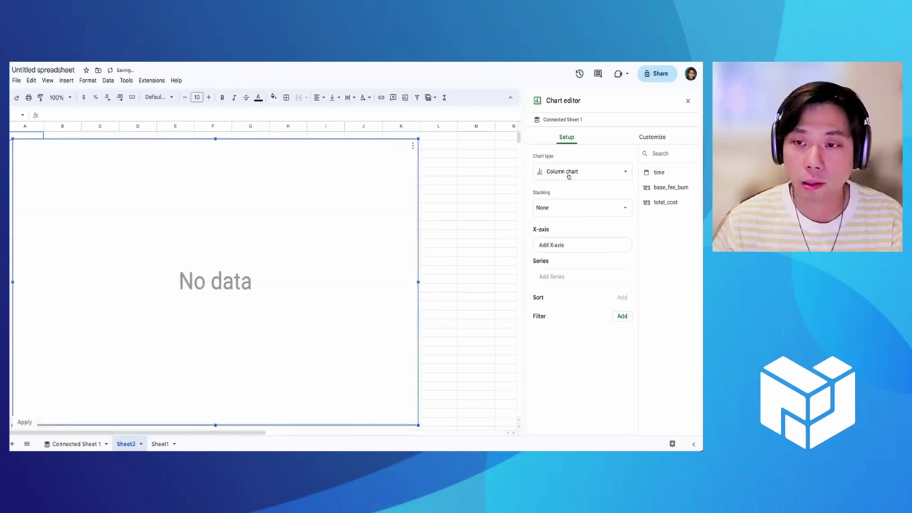
Step: Make it a line chart with time on the X-axis and base_fee_burn and total_cost as series
{"action": "left_click", "coordinate": [569, 174]}
{"action": "left_click", "coordinate": [545, 212]}
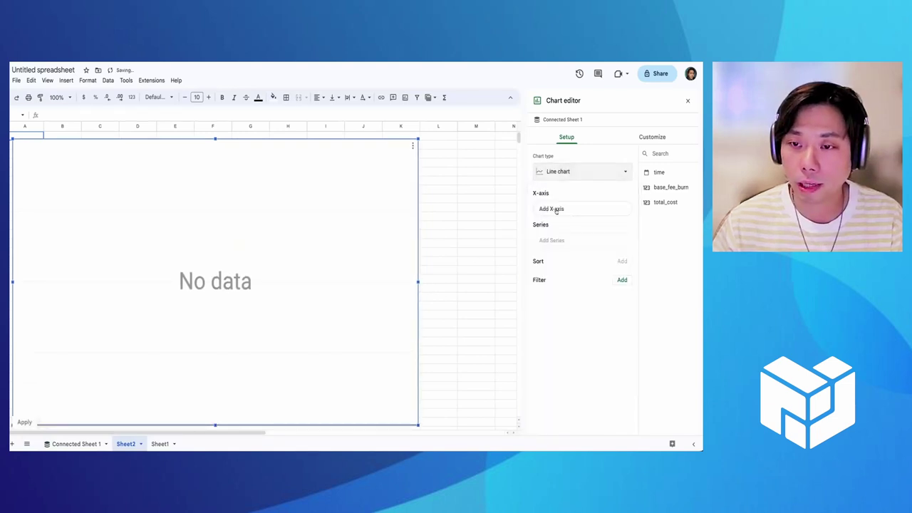
{"action": "left_click", "coordinate": [566, 208]}
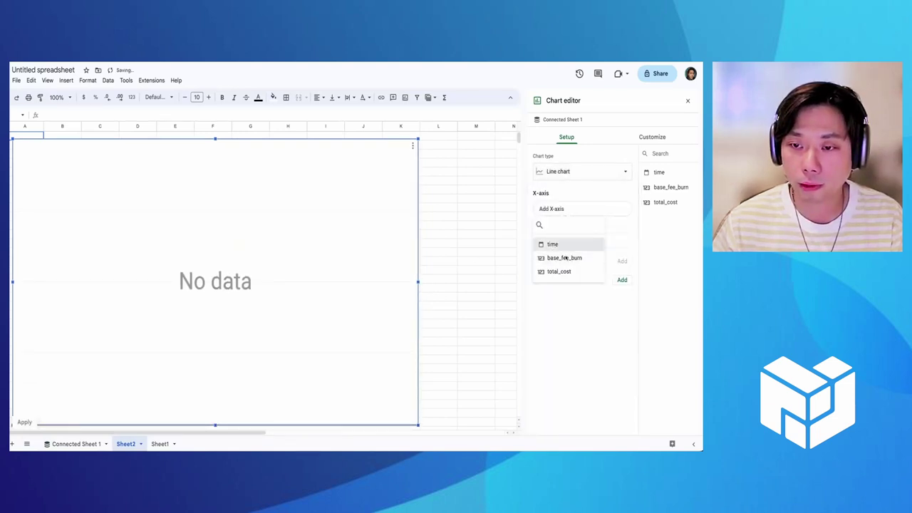
{"action": "left_click", "coordinate": [553, 244]}
{"action": "left_click", "coordinate": [564, 267]}
{"action": "left_click", "coordinate": [549, 315]}
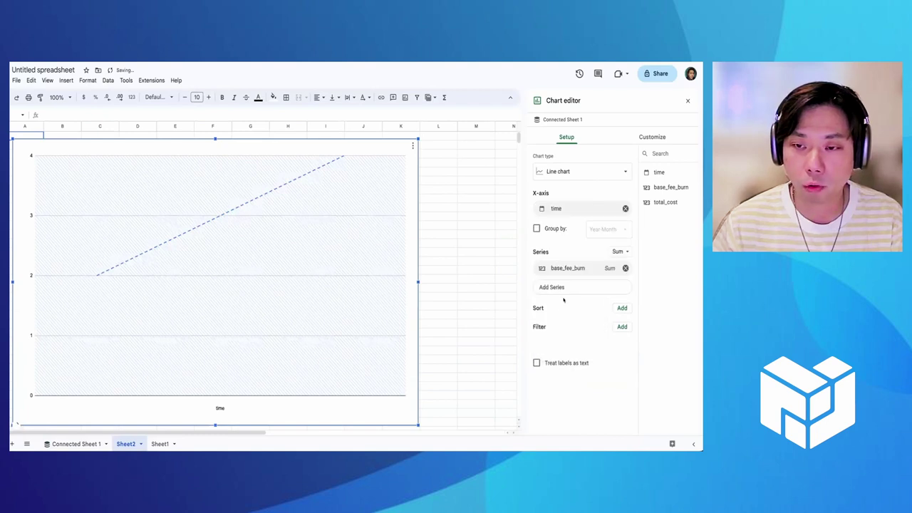
{"action": "left_click", "coordinate": [565, 287]}
{"action": "left_click", "coordinate": [560, 350]}
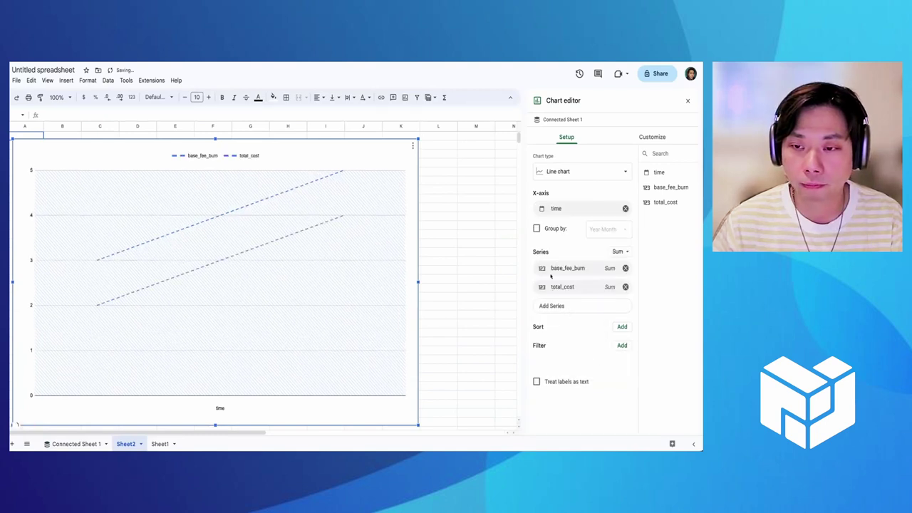
Step: Sort the chart by time in ascending order and apply the chart settings
{"action": "left_click", "coordinate": [620, 326]}
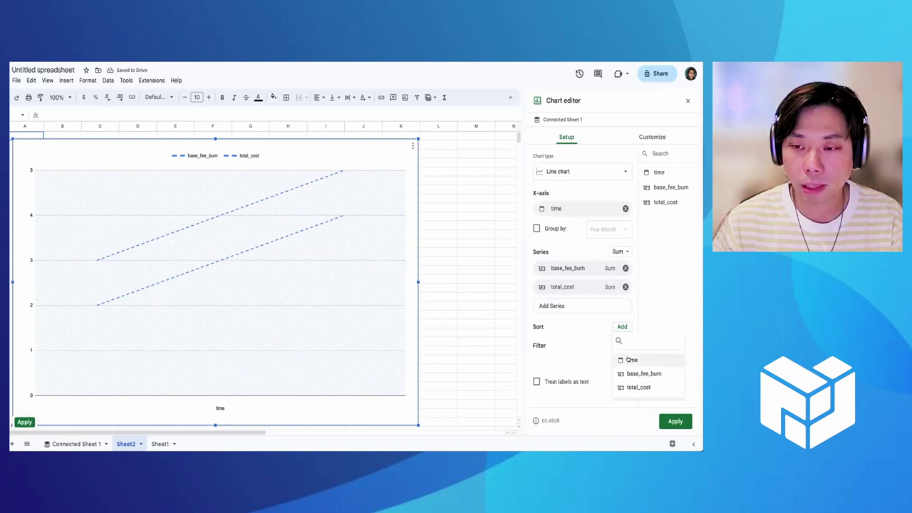
{"action": "left_click", "coordinate": [624, 360]}
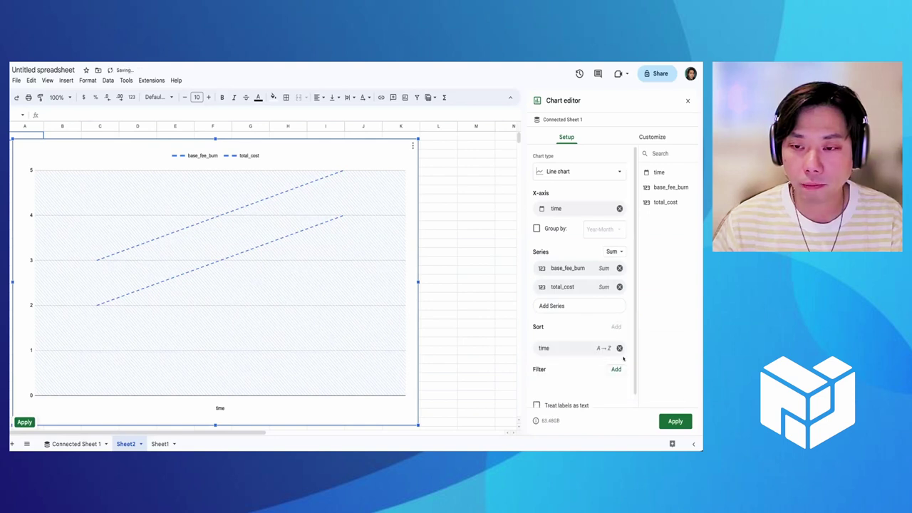
{"action": "left_click", "coordinate": [666, 421]}
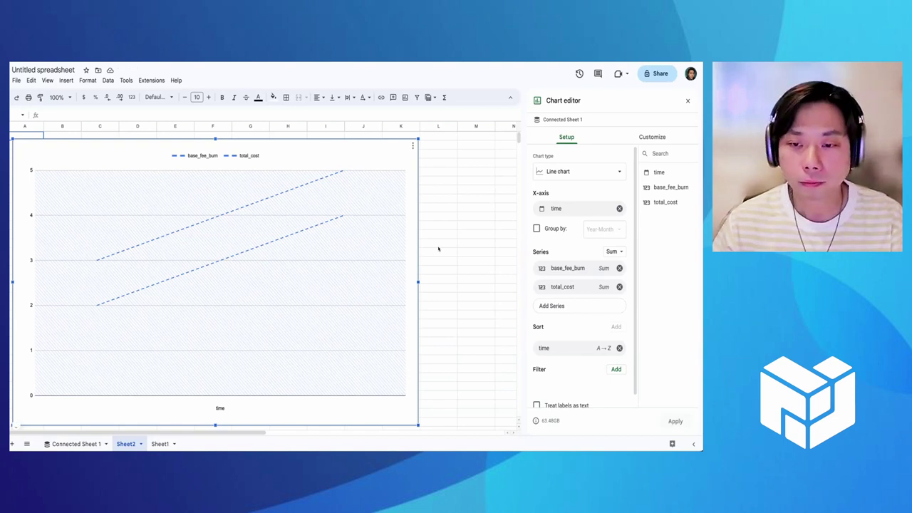
{"action": "scroll", "coordinate": [545, 284], "scroll_direction": "down", "scroll_amount": 1}
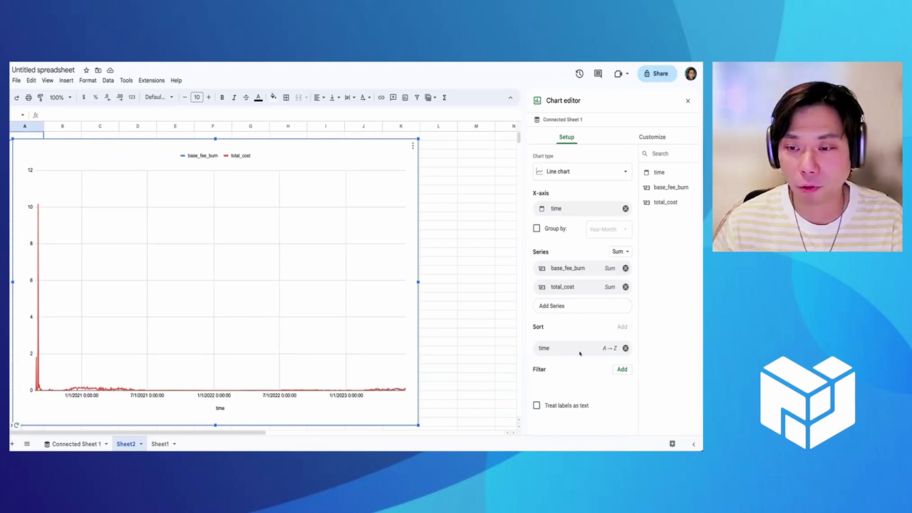
Step: Filter the chart to base_fee_burn values less than 1 and apply the filter
{"action": "left_click", "coordinate": [620, 369]}
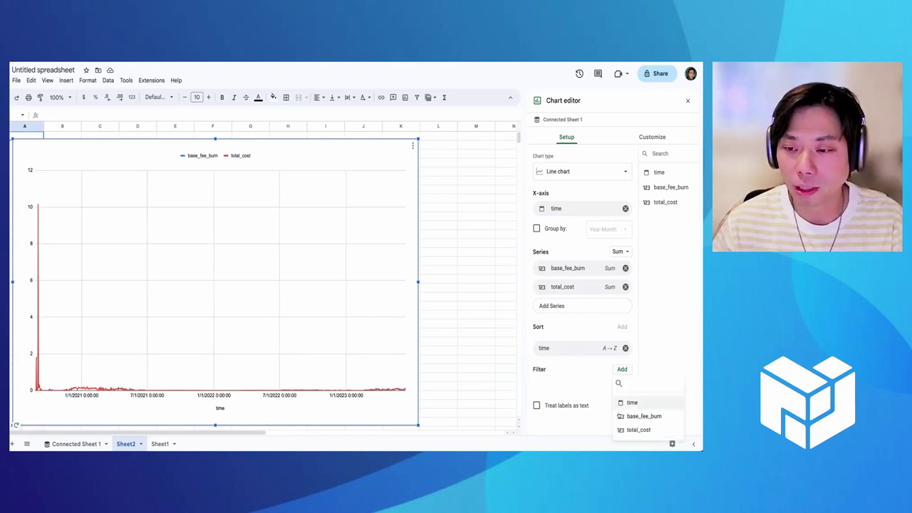
{"action": "left_click", "coordinate": [580, 349]}
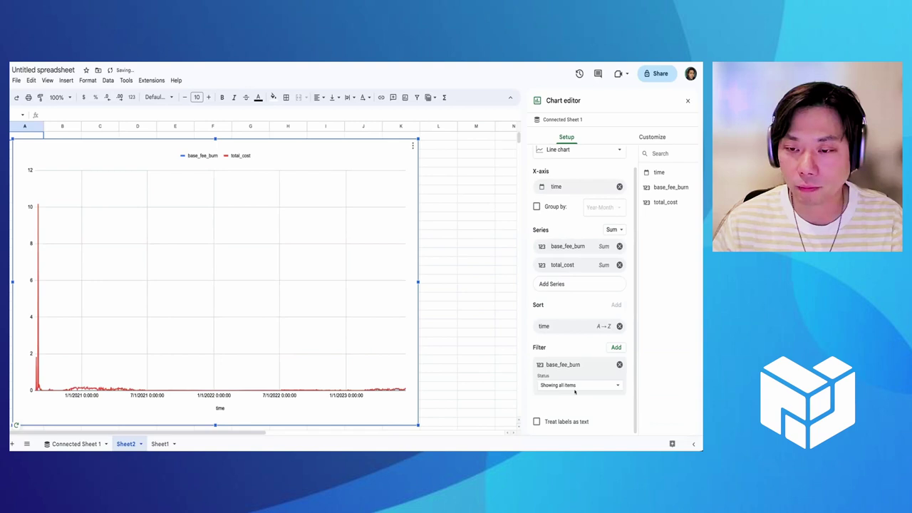
{"action": "left_click", "coordinate": [576, 386]}
{"action": "left_click", "coordinate": [580, 374]}
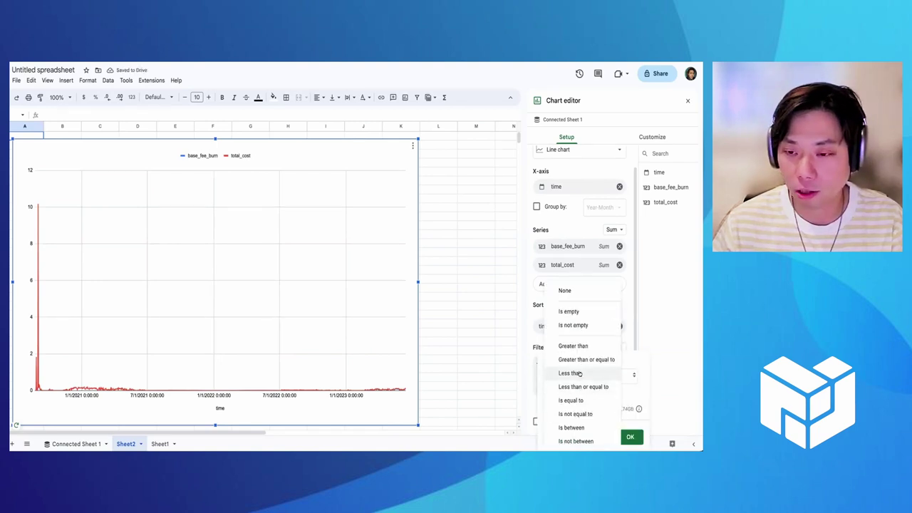
{"action": "left_click", "coordinate": [580, 374]}
{"action": "left_click", "coordinate": [576, 373]}
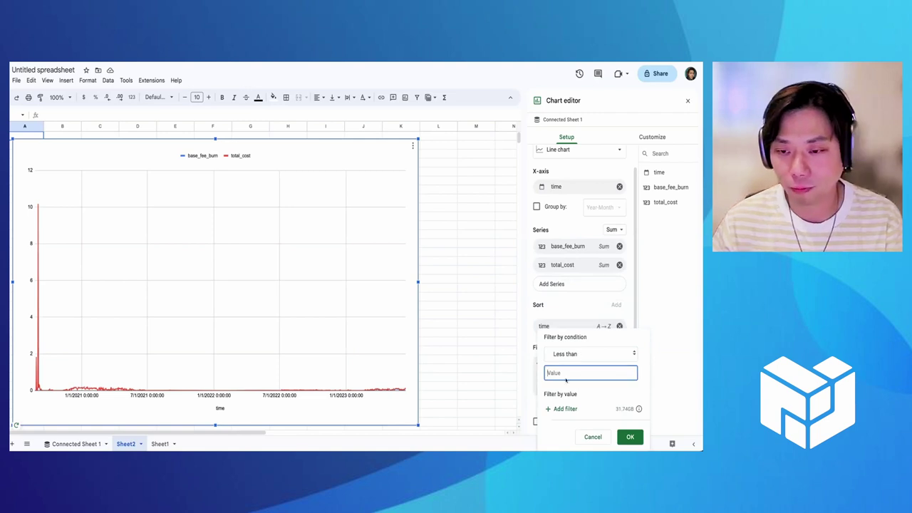
{"action": "type", "text": "1"}
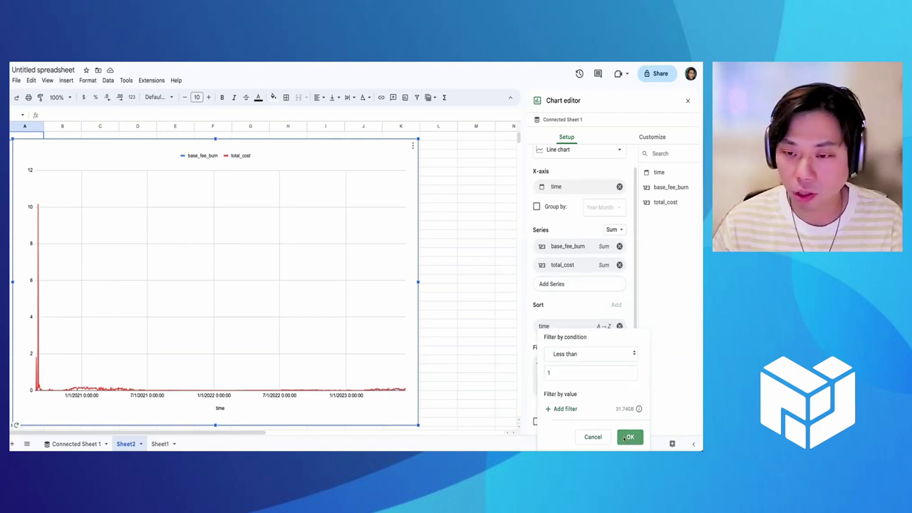
{"action": "left_click", "coordinate": [629, 438]}
{"action": "left_click", "coordinate": [675, 421]}
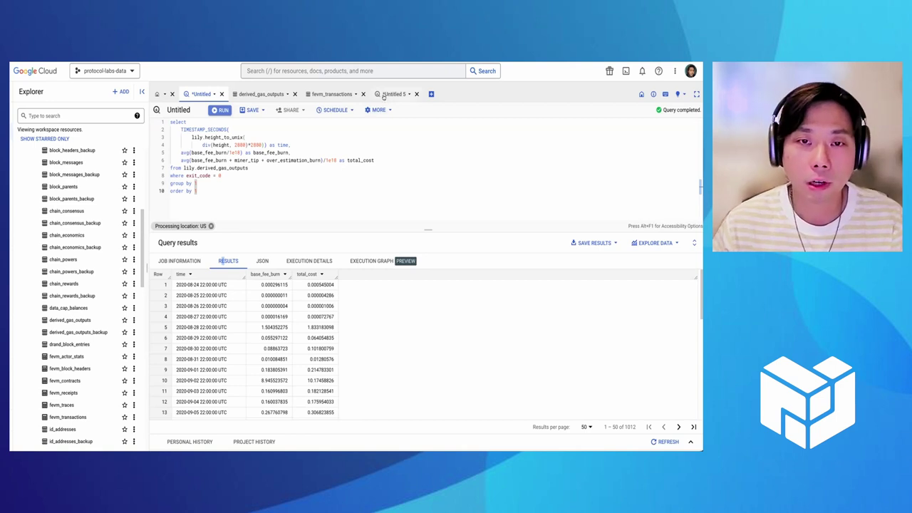
Step: Switch to the fevm_transactions table in BigQuery and review the fields of its schema
{"action": "left_click", "coordinate": [324, 94]}
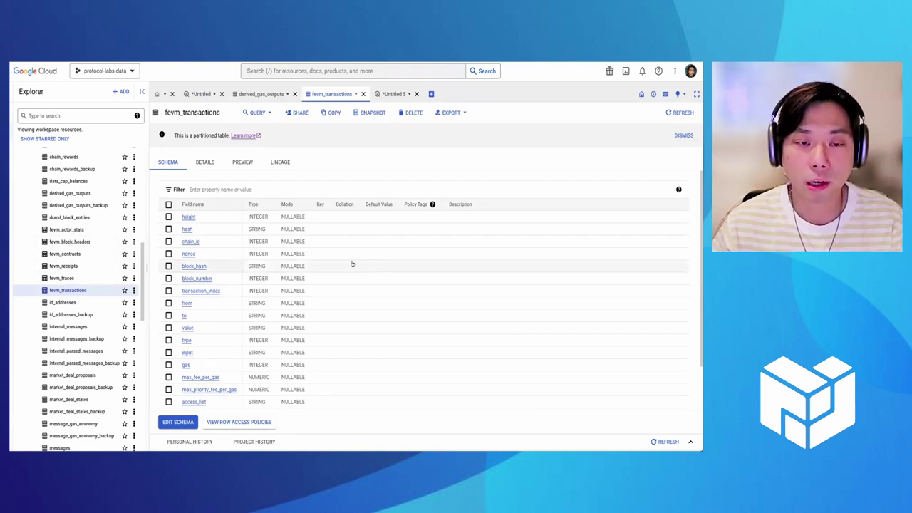
{"action": "scroll", "coordinate": [351, 264], "scroll_direction": "down", "scroll_amount": 1}
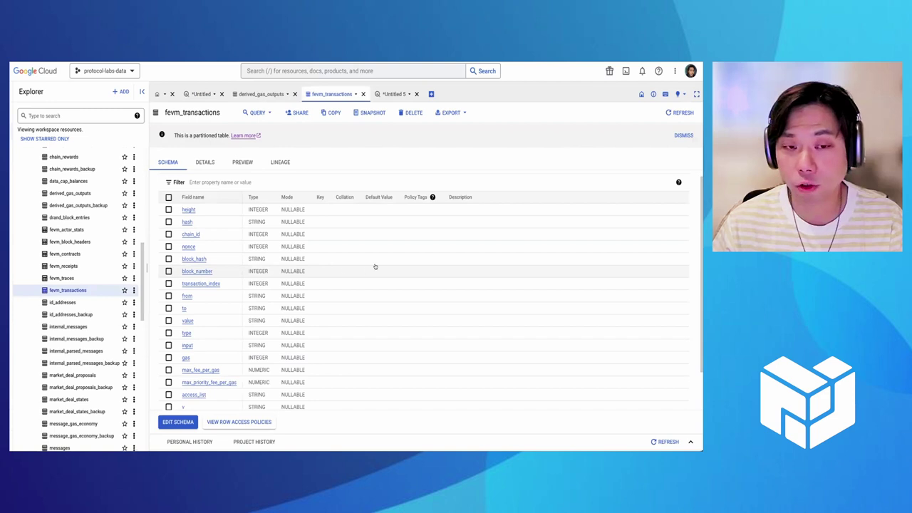
{"action": "scroll", "coordinate": [375, 267], "scroll_direction": "down", "scroll_amount": 1}
{"action": "scroll", "coordinate": [375, 267], "scroll_direction": "down", "scroll_amount": 1}
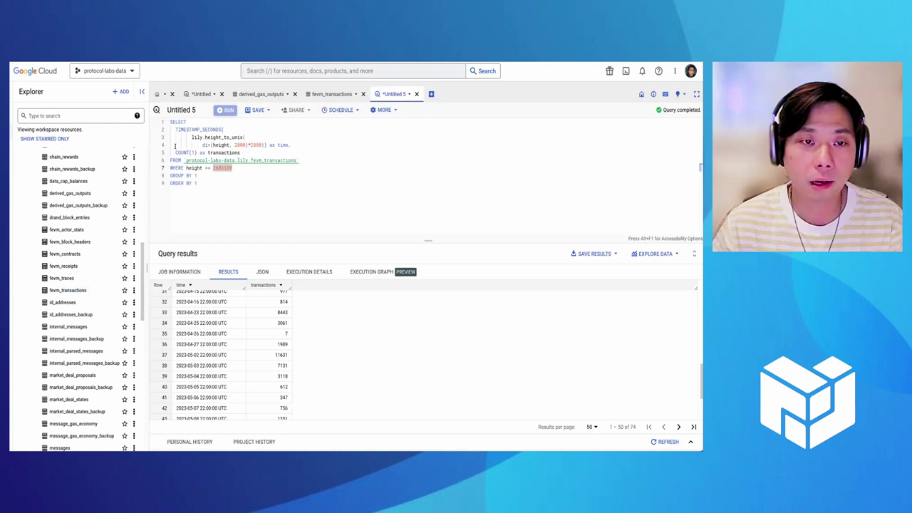
Step: Run the query that counts fevm_transactions rows per time period above the height limit, and review its results
{"action": "left_click_drag", "start_coordinate": [242, 149], "coordinate": [171, 152]}
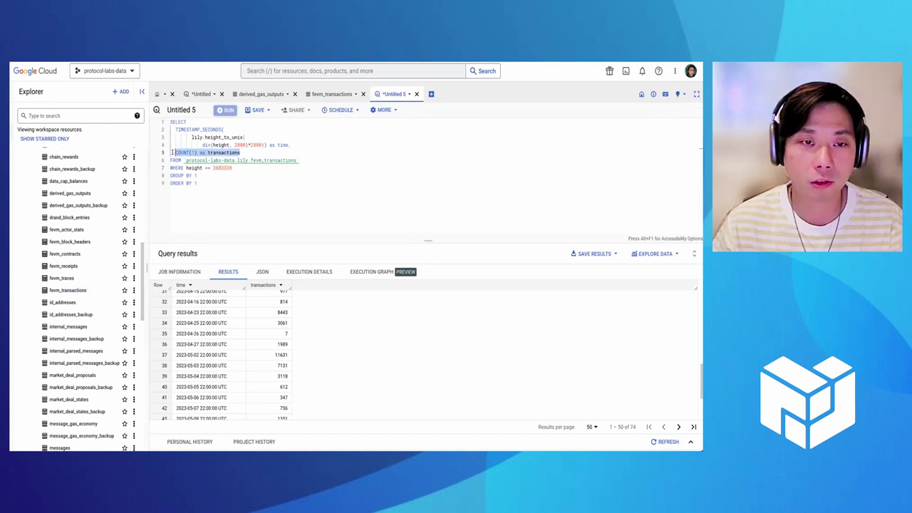
{"action": "left_click", "coordinate": [218, 180]}
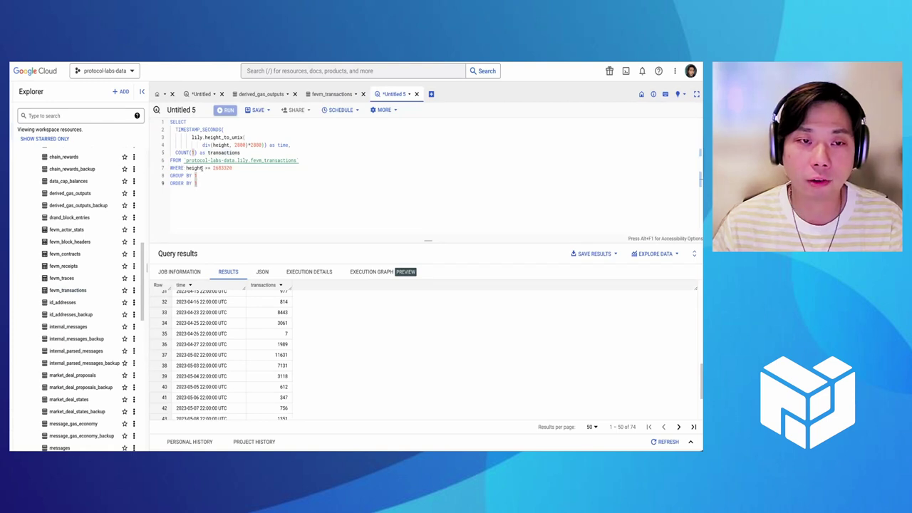
{"action": "double_click", "coordinate": [221, 168]}
{"action": "left_click", "coordinate": [213, 182]}
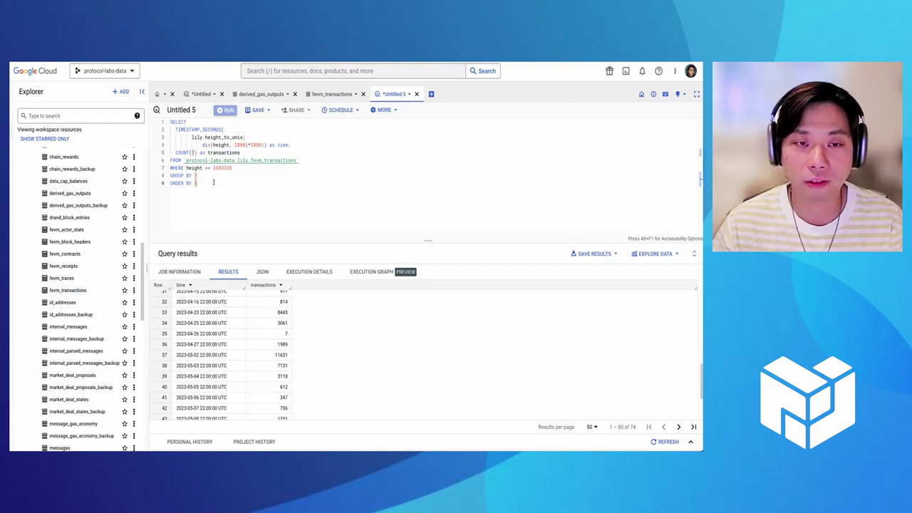
{"action": "left_click", "coordinate": [228, 110]}
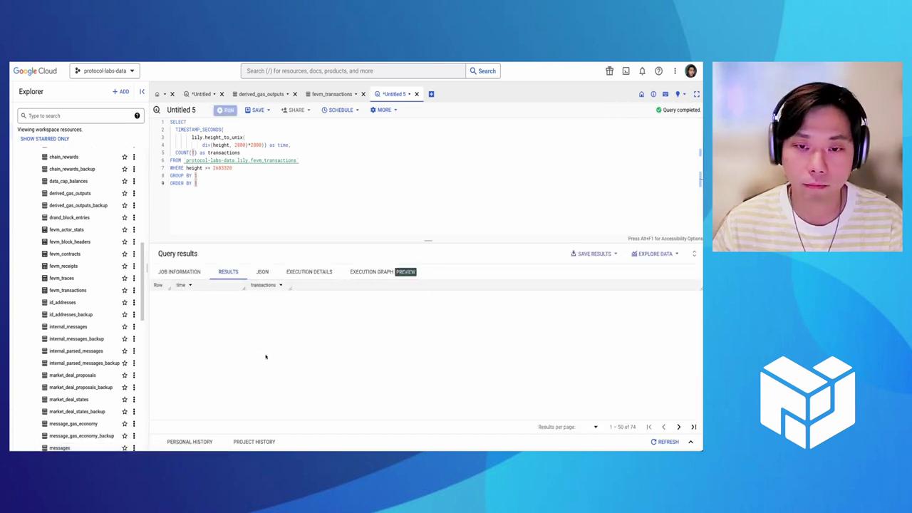
{"action": "scroll", "coordinate": [236, 327], "scroll_direction": "down", "scroll_amount": 5}
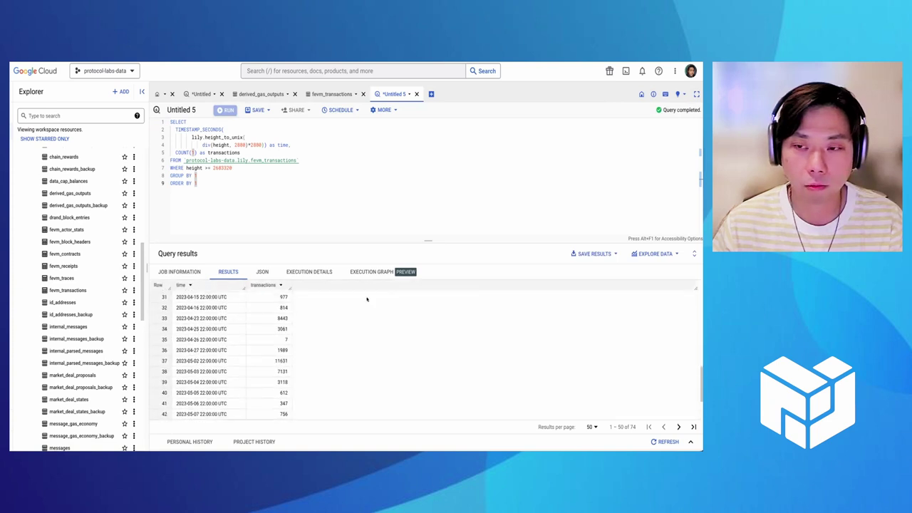
Step: Explore the transaction query results with Google Sheets and create a chart from the connected data in a new sheet
{"action": "left_click", "coordinate": [649, 254]}
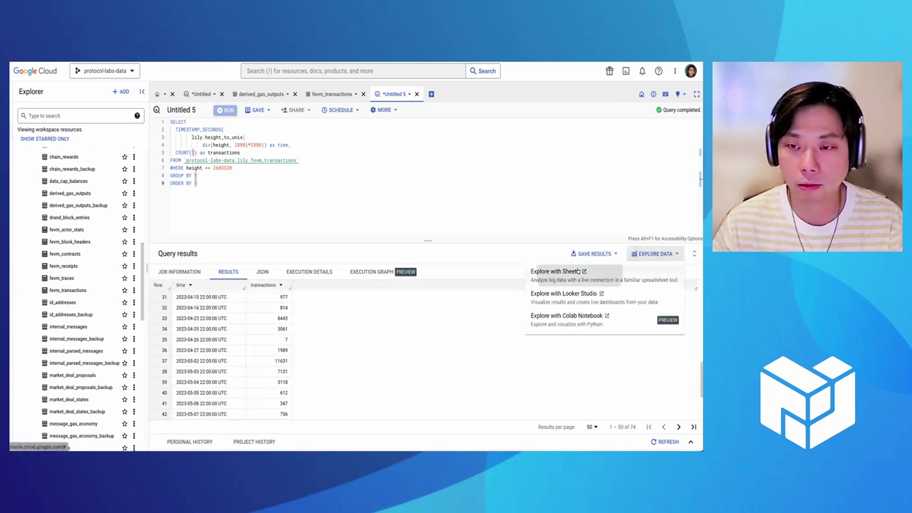
{"action": "left_click", "coordinate": [521, 264]}
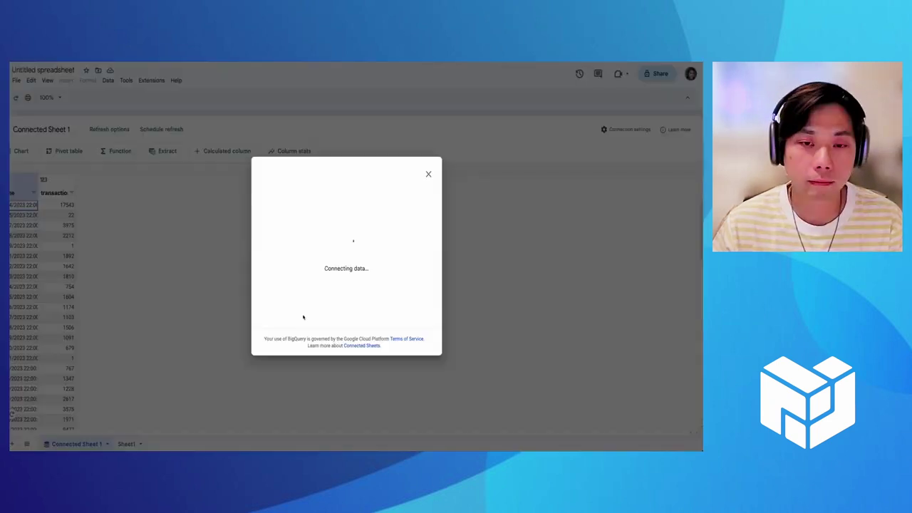
{"action": "left_click", "coordinate": [335, 327]}
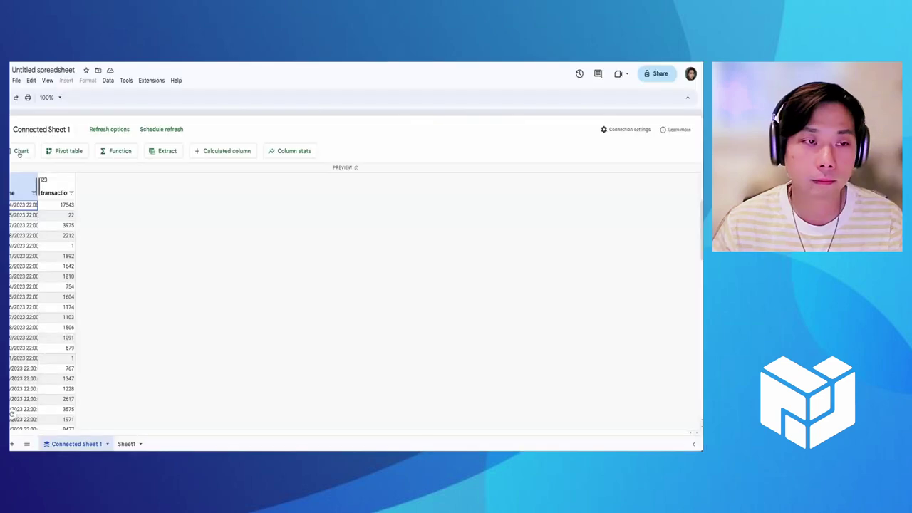
{"action": "left_click", "coordinate": [16, 151]}
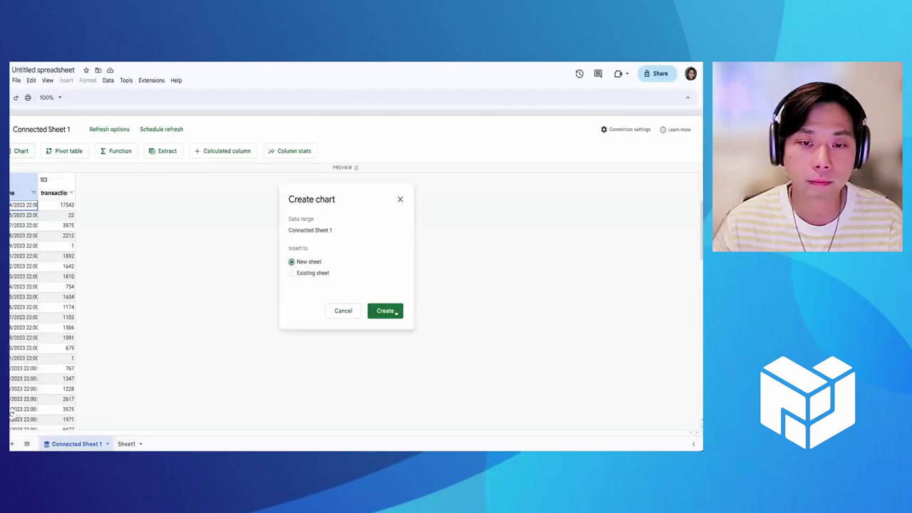
{"action": "left_click", "coordinate": [394, 312]}
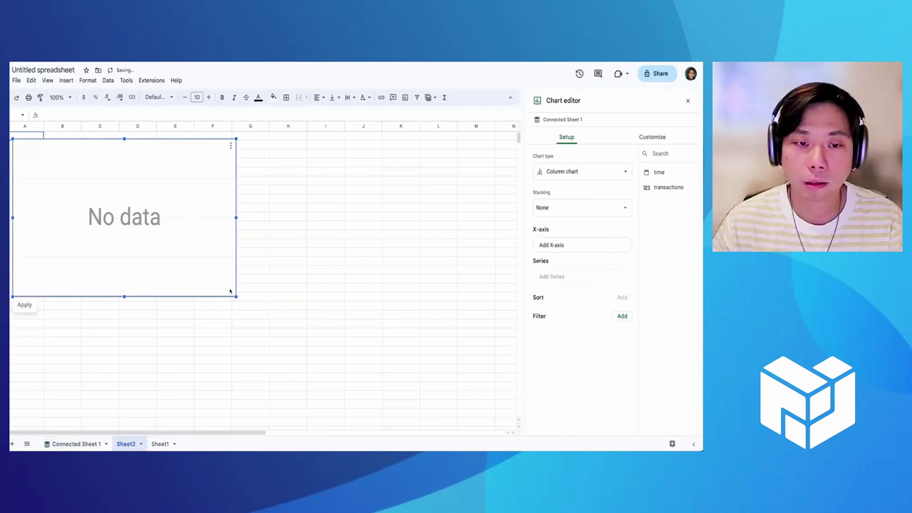
Step: Make it an unstacked column chart with time on the X-axis and transactions as the series
{"action": "left_click", "coordinate": [591, 171]}
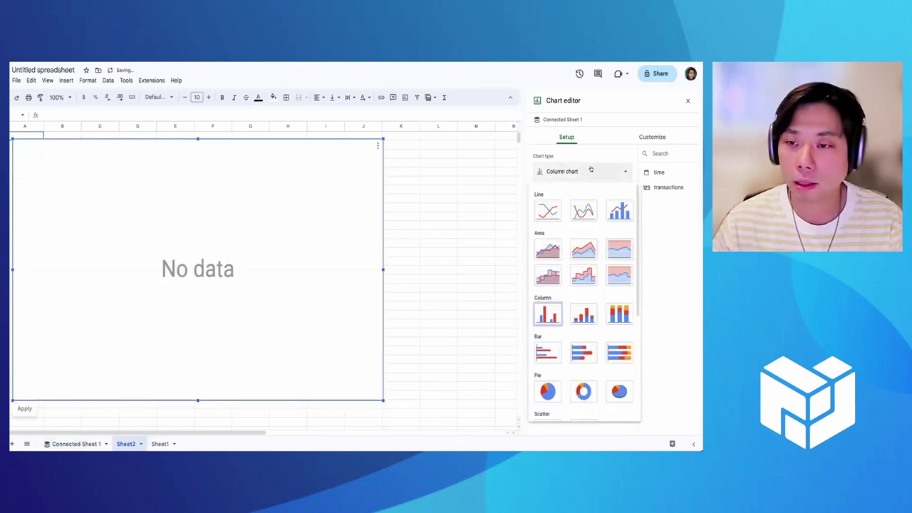
{"action": "left_click", "coordinate": [546, 315]}
{"action": "left_click", "coordinate": [573, 207]}
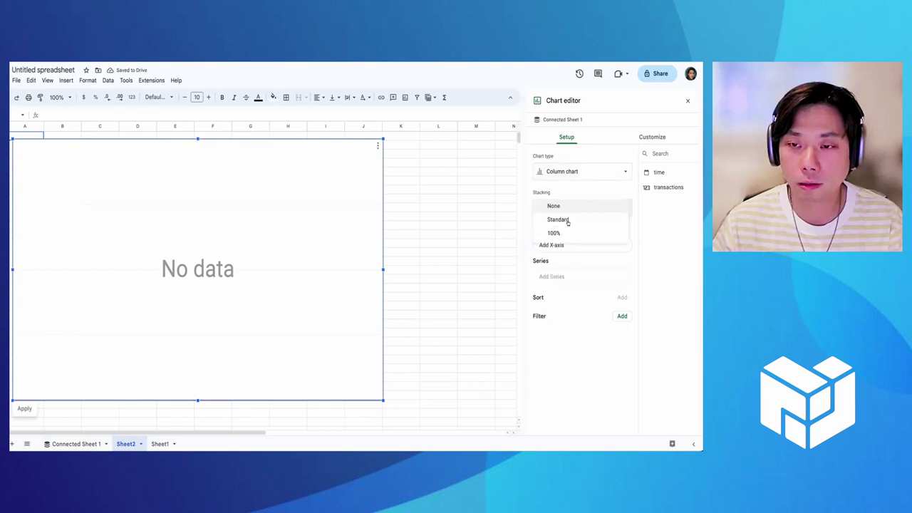
{"action": "left_click", "coordinate": [562, 207]}
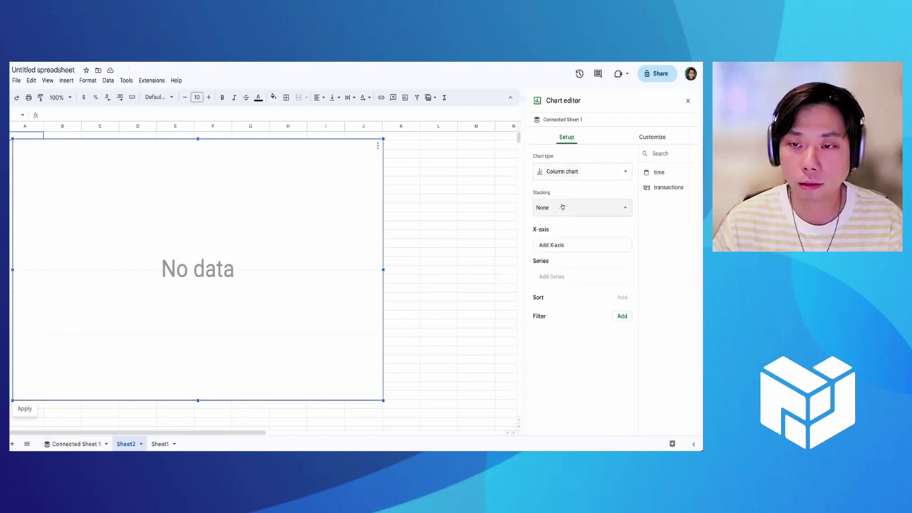
{"action": "left_click", "coordinate": [561, 243]}
{"action": "left_click", "coordinate": [563, 280]}
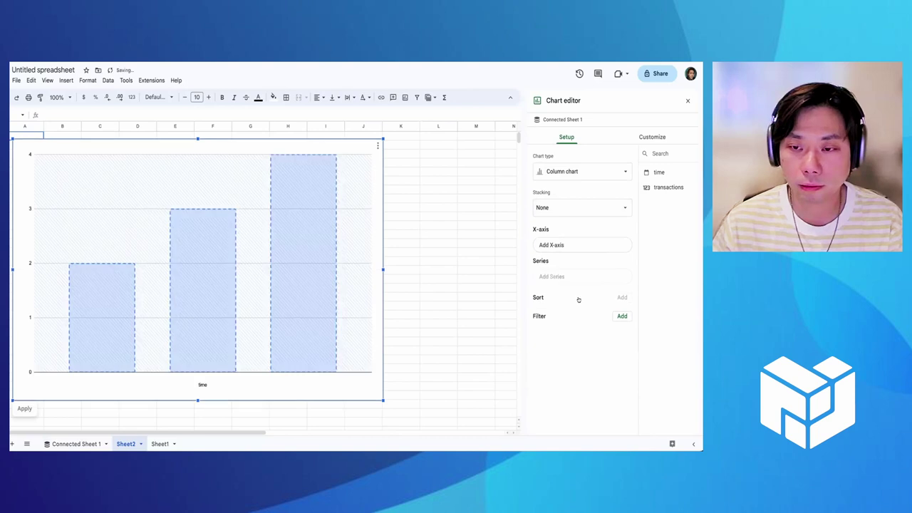
{"action": "left_click", "coordinate": [578, 300]}
{"action": "left_click", "coordinate": [568, 350]}
Step: Sort the transactions column chart by time and apply the chart settings
{"action": "left_click", "coordinate": [616, 344]}
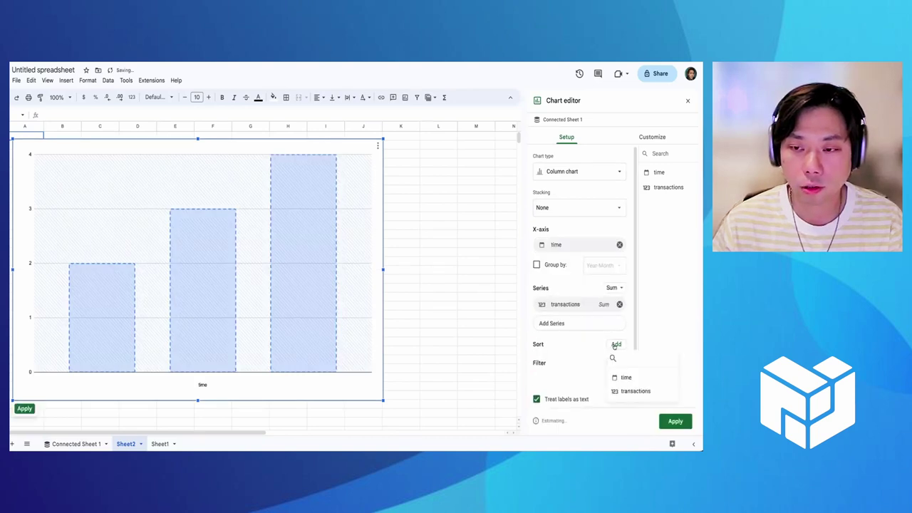
{"action": "left_click", "coordinate": [620, 378]}
{"action": "left_click", "coordinate": [685, 423]}
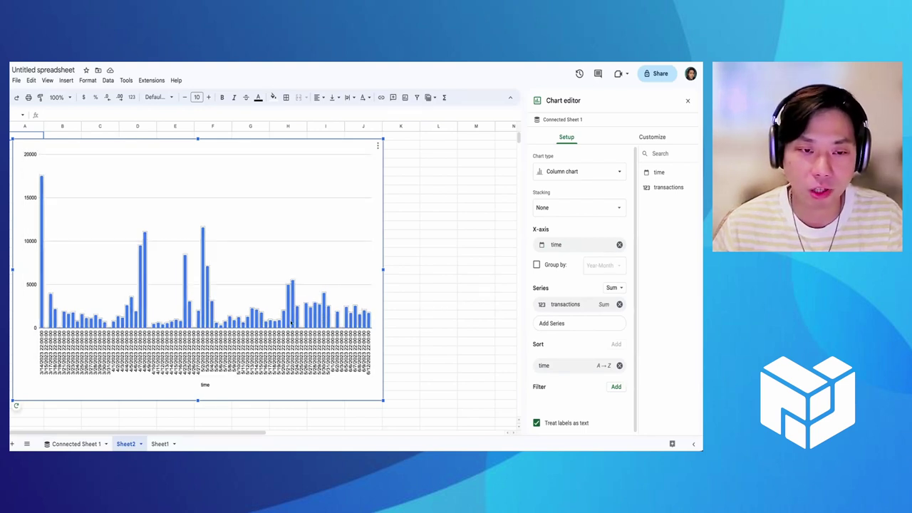
{"action": "left_click", "coordinate": [407, 298]}
{"action": "left_click", "coordinate": [416, 251]}
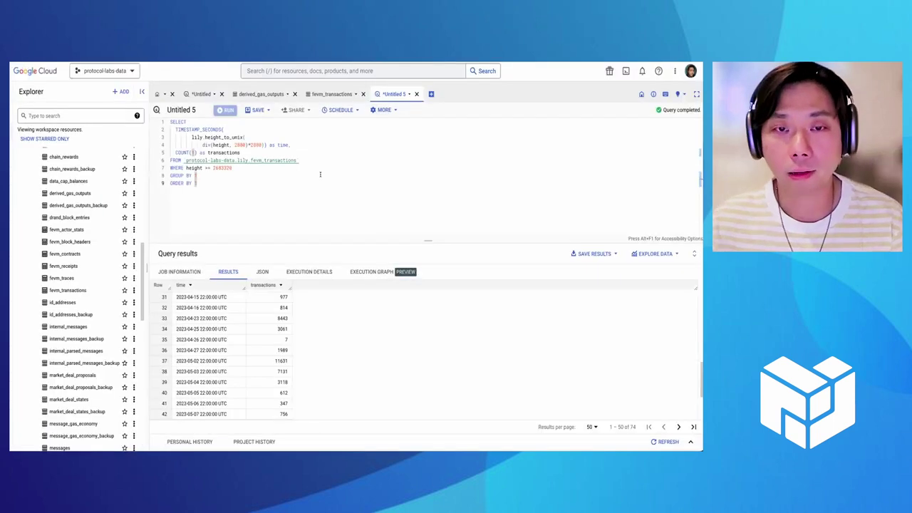
Step: Switch to Pastelock and set the decryption time to 06/15/2023 07:22 PM
{"action": "key", "text": "alt+Tab"}
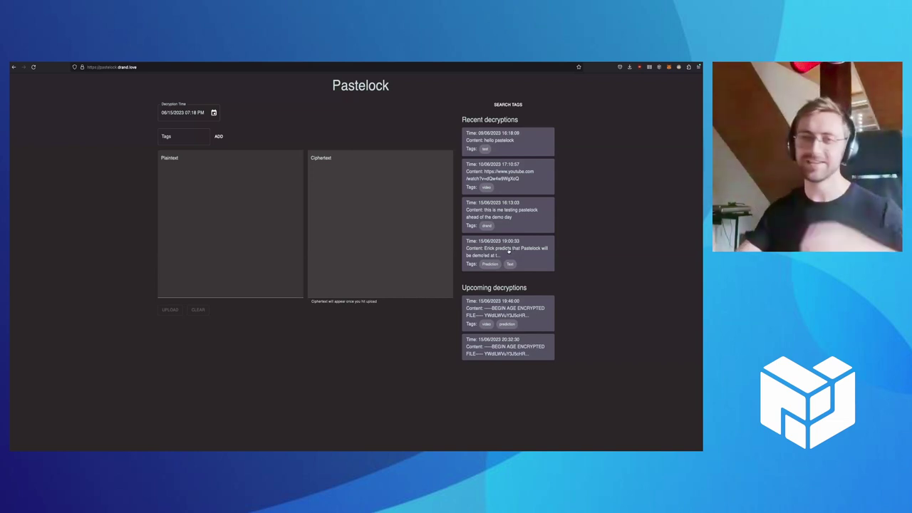
{"action": "left_click", "coordinate": [226, 169]}
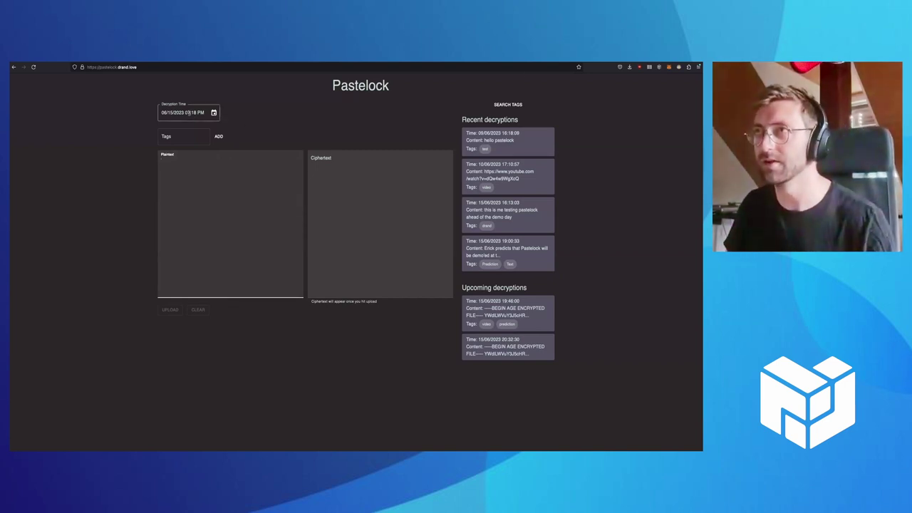
{"action": "left_click", "coordinate": [193, 112]}
{"action": "type", "text": "22"}
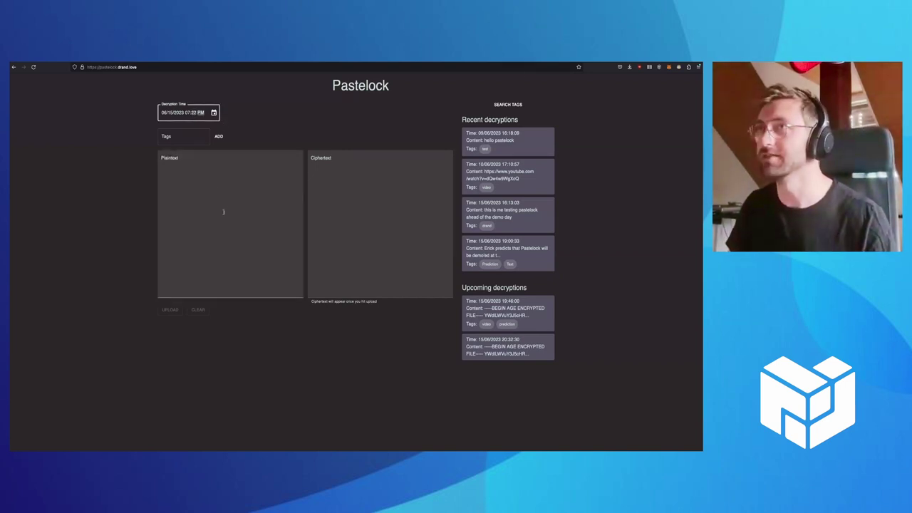
Step: Add the tags "hello" and "world" to the new entry
{"action": "key", "text": "Tab"}
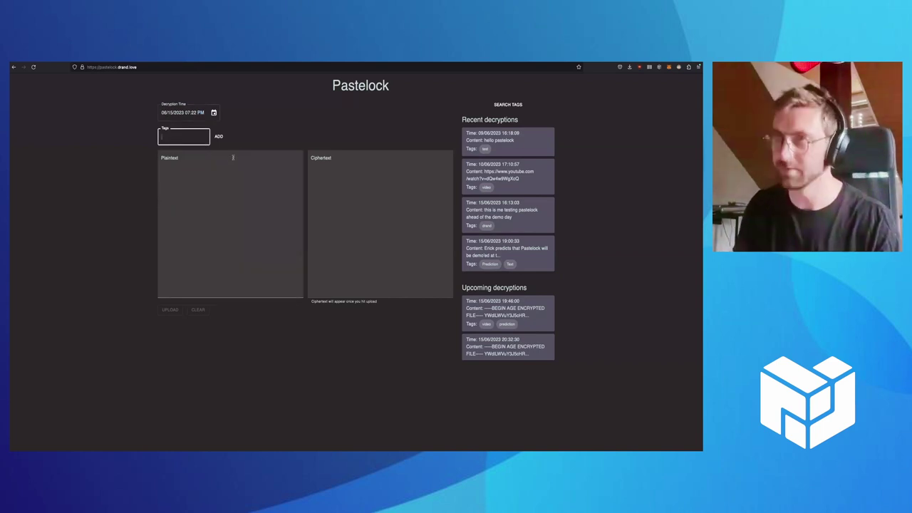
{"action": "type", "text": "hello"}
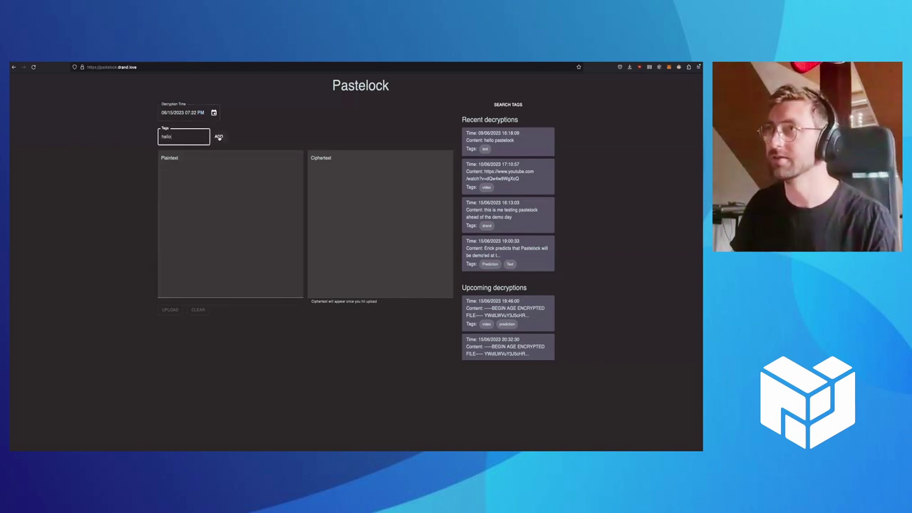
{"action": "key", "text": "Return"}
{"action": "type", "text": "world"}
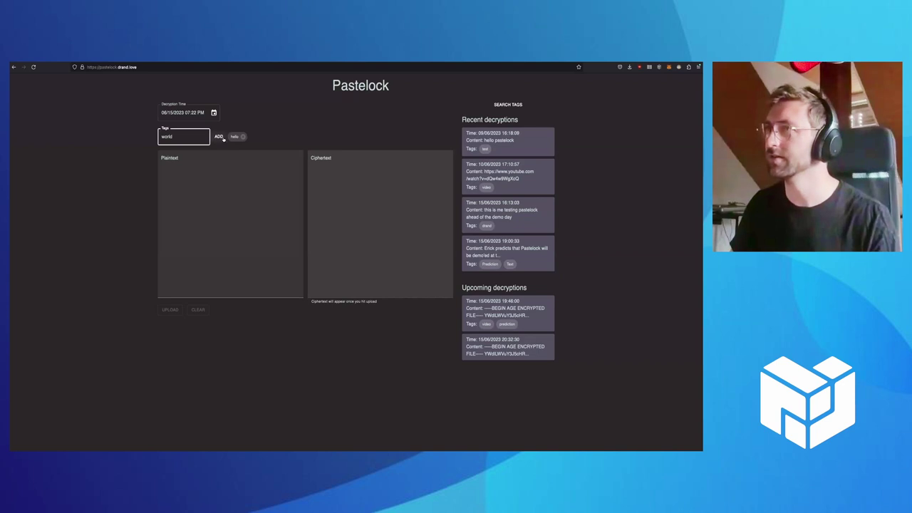
{"action": "left_click", "coordinate": [220, 137]}
Step: Enter the plaintext "welcome to the mother of all demo days" and upload it for timelock encryption
{"action": "type", "text": "we"}
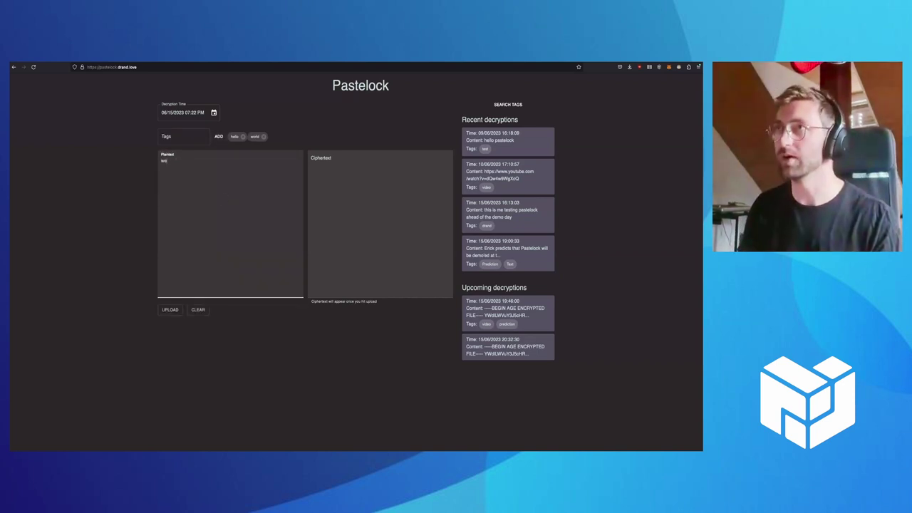
{"action": "type", "text": "lcome to the moth"}
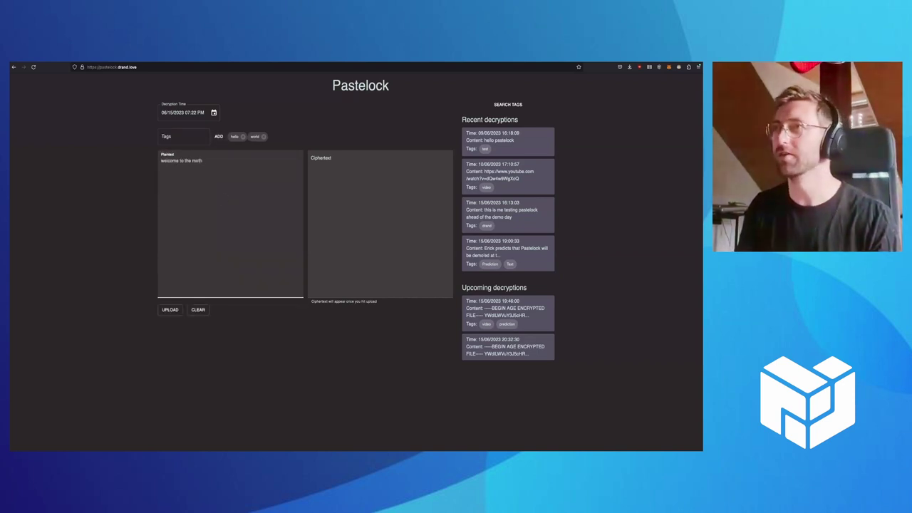
{"action": "type", "text": "er of all d"}
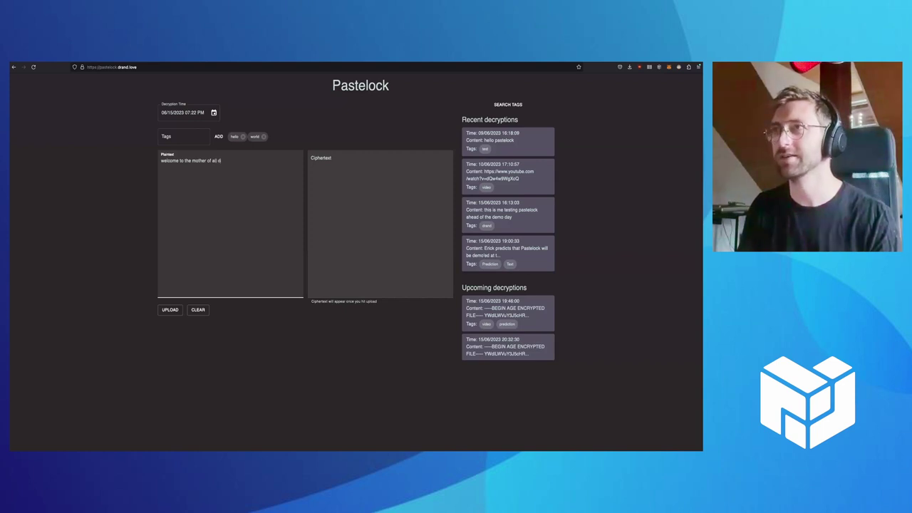
{"action": "type", "text": "emo days"}
{"action": "left_click", "coordinate": [170, 309]}
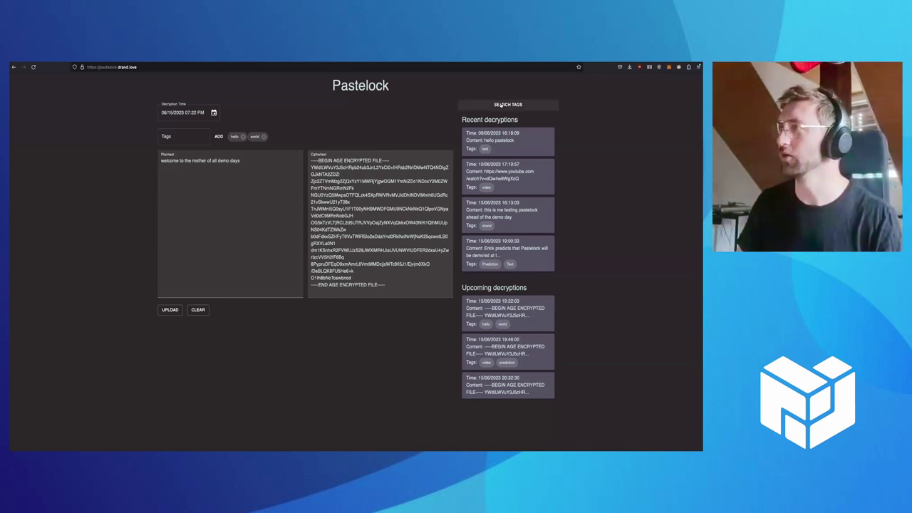
Step: Search the entries by the tag "drand" and open the recent decryption "welcome to the mother of all demo days"
{"action": "left_click", "coordinate": [501, 105]}
{"action": "left_click", "coordinate": [252, 111]}
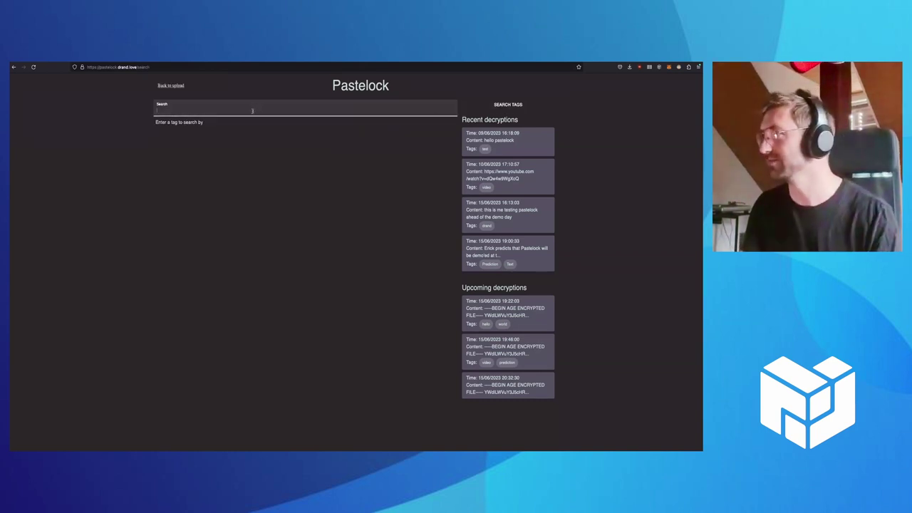
{"action": "type", "text": "drand"}
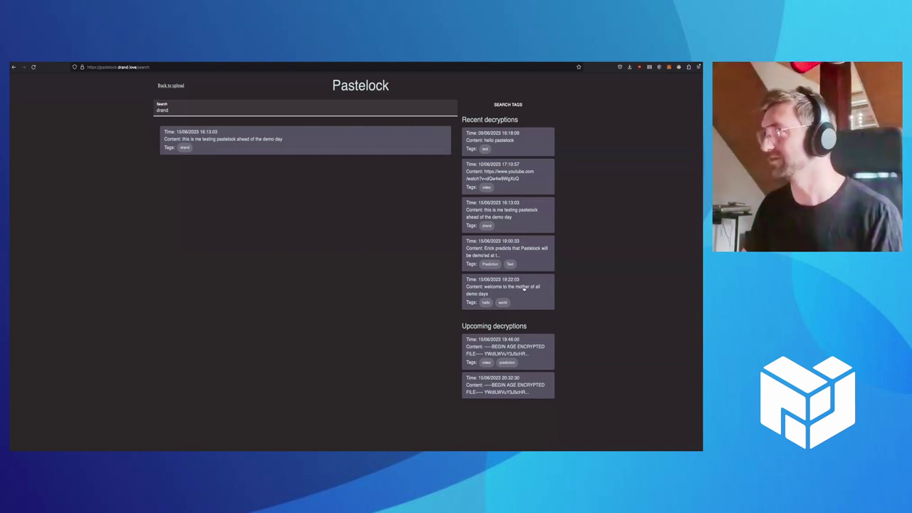
{"action": "left_click", "coordinate": [524, 288]}
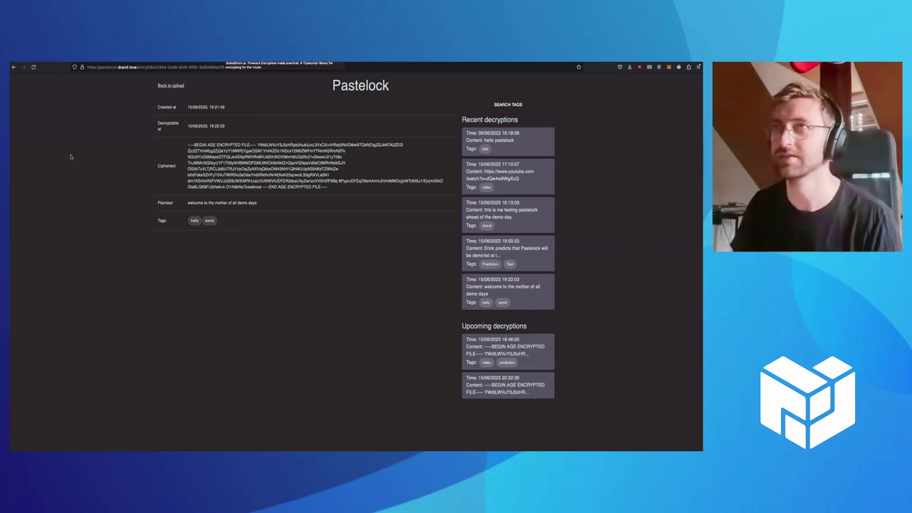
Step: View the drand/tlock-js repository on GitHub, then return to the Pastelock entry
{"action": "left_click", "coordinate": [131, 82]}
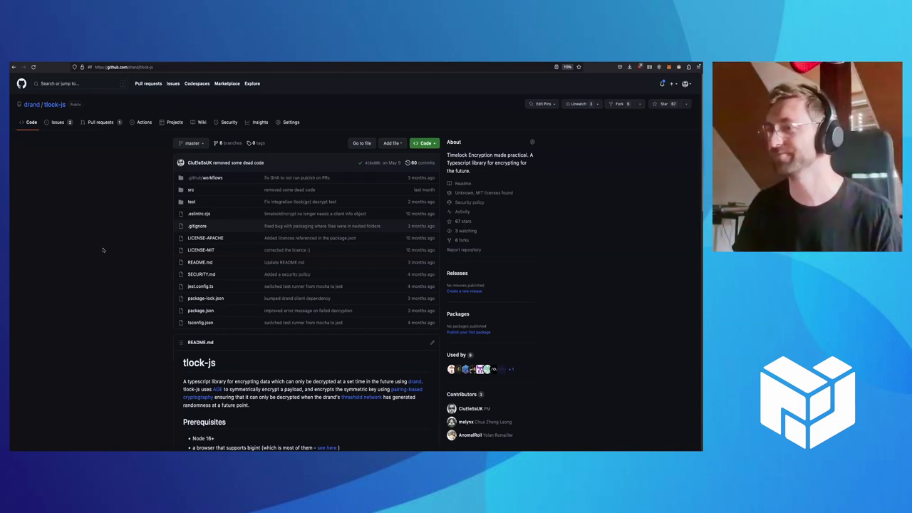
{"action": "scroll", "coordinate": [103, 250], "scroll_direction": "down", "scroll_amount": 2}
{"action": "scroll", "coordinate": [102, 251], "scroll_direction": "up", "scroll_amount": 2}
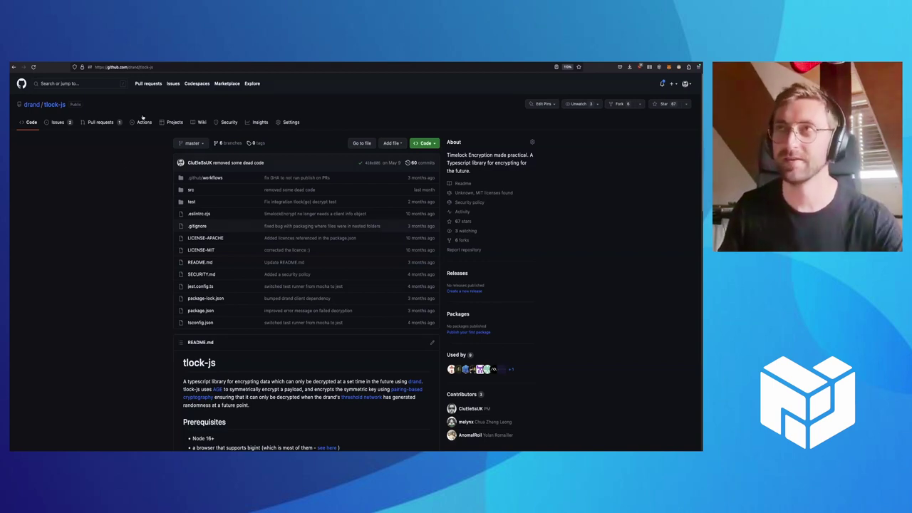
{"action": "key", "text": "ctrl+Tab"}
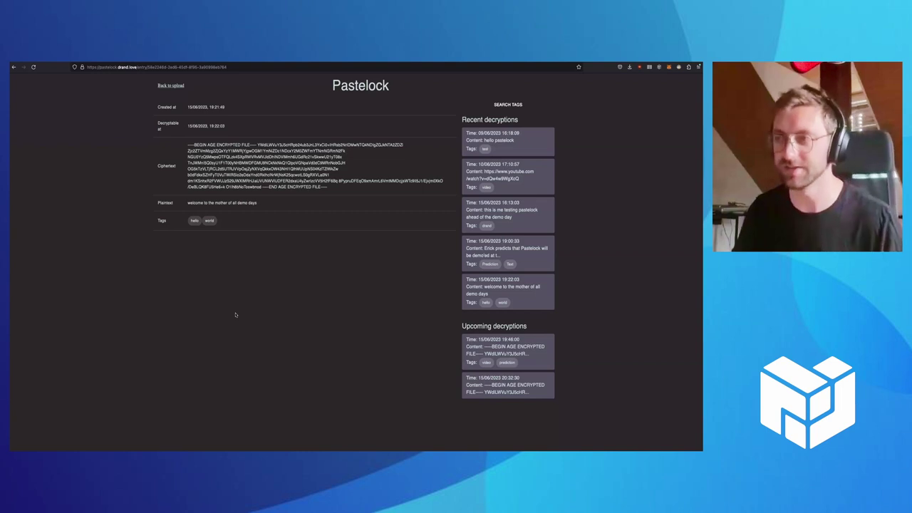
Step: Open the drand.love website in a new browser tab, then go back to the Pastelock entry
{"action": "key", "text": "super+t"}
{"action": "type", "text": "drand.love/"}
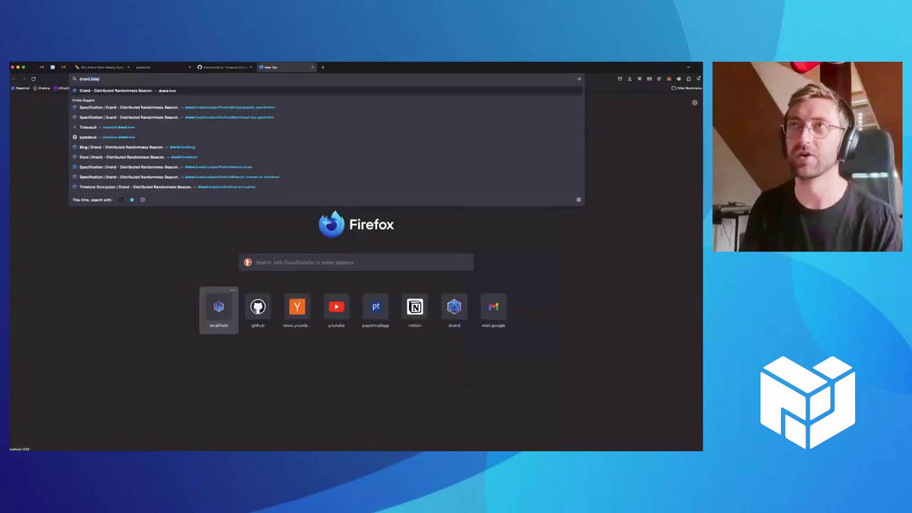
{"action": "key", "text": "Return"}
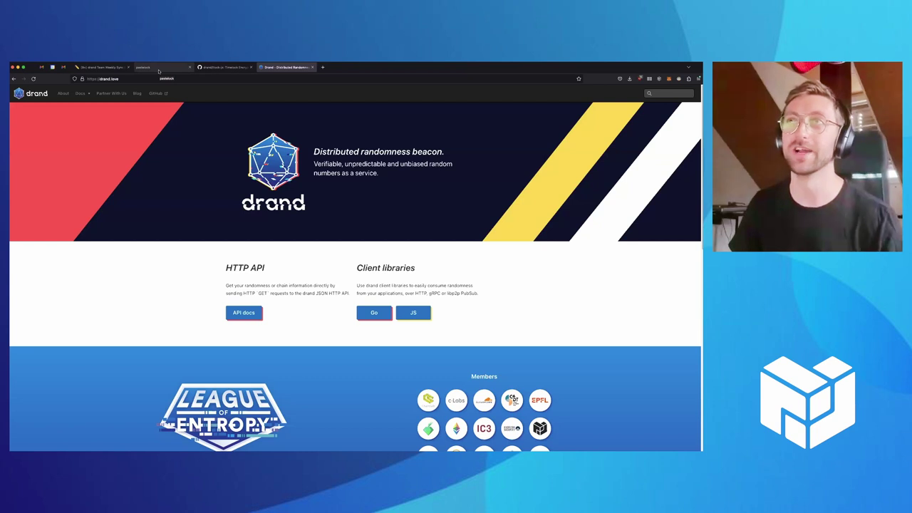
{"action": "left_click", "coordinate": [159, 69]}
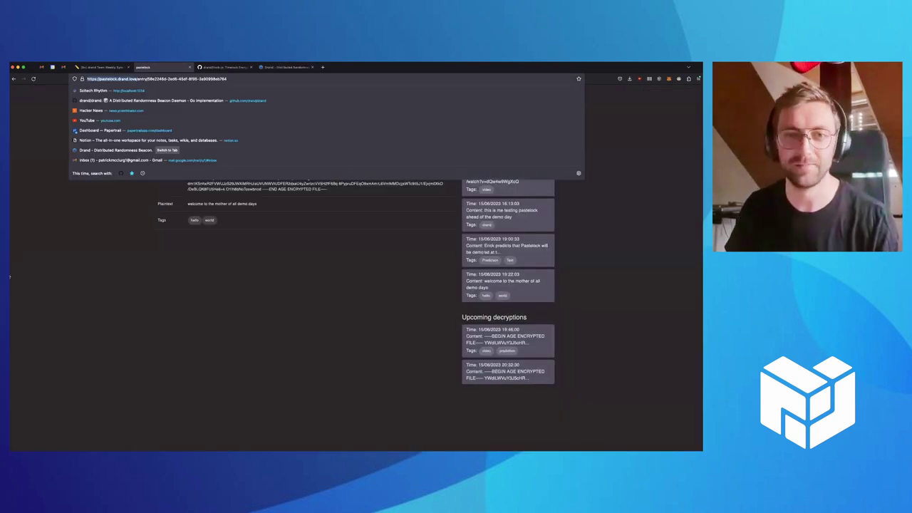
{"action": "key", "text": "Return"}
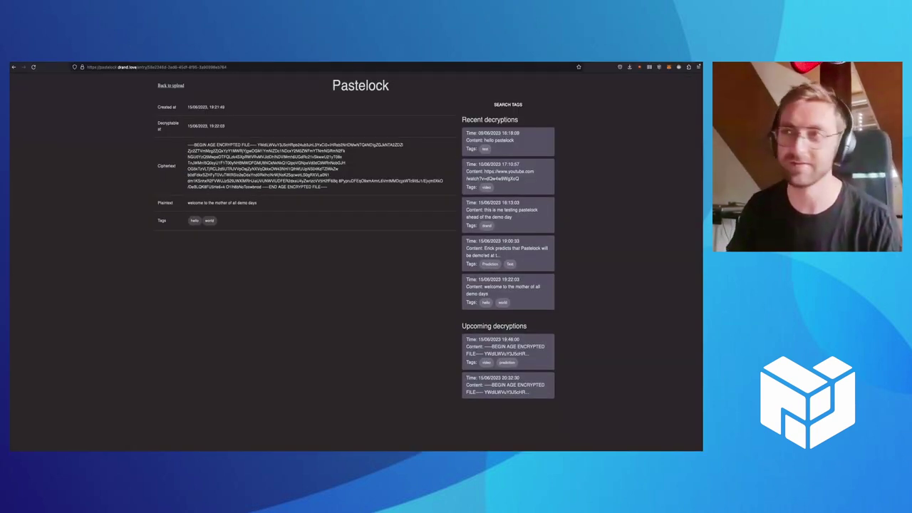